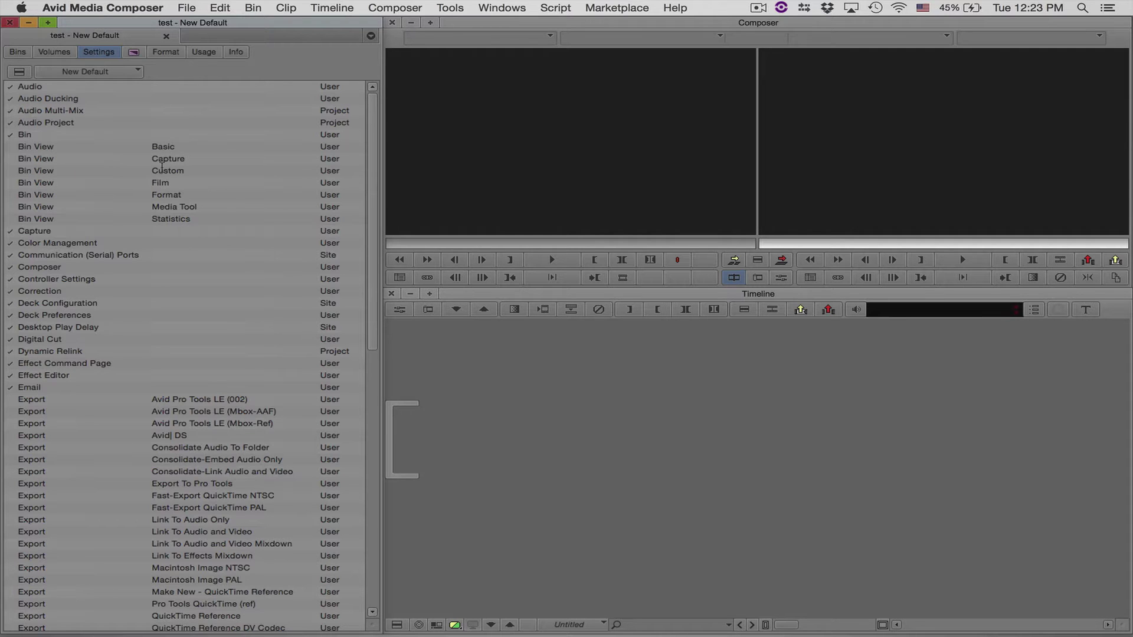
Step: Open the MC English (United States) keyboard settings from the project's settings list and place the keyboard map over the timeline area
scroll(200, 270, down, 15)
scroll(201, 269, up, 15)
scroll(177, 254, down, 15)
scroll(154, 241, up, 10)
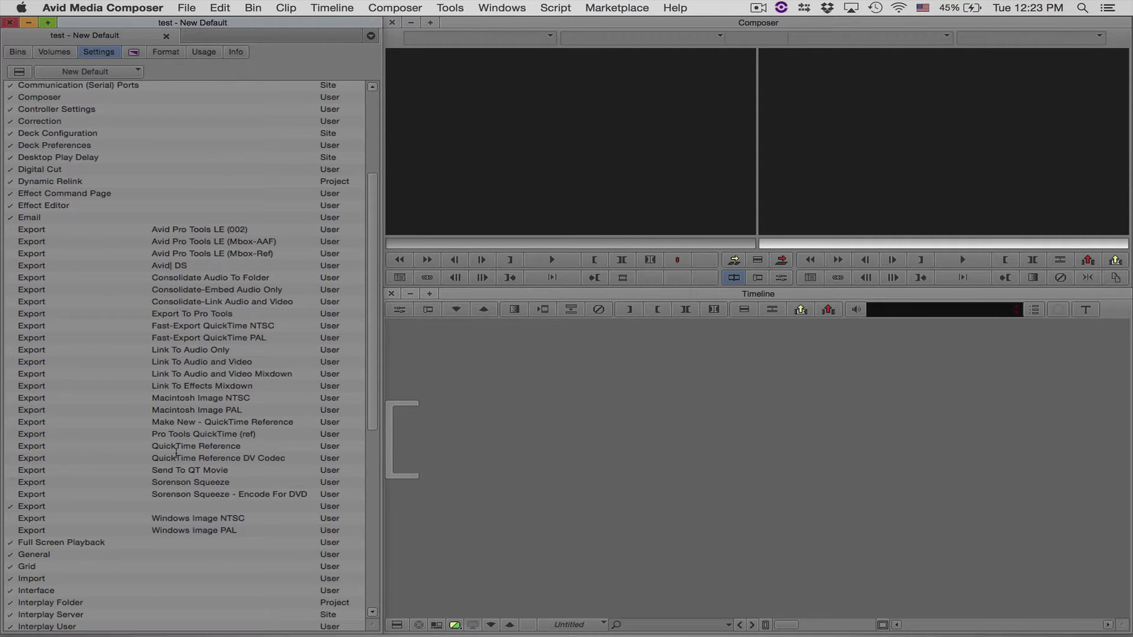
scroll(180, 299, down, 10)
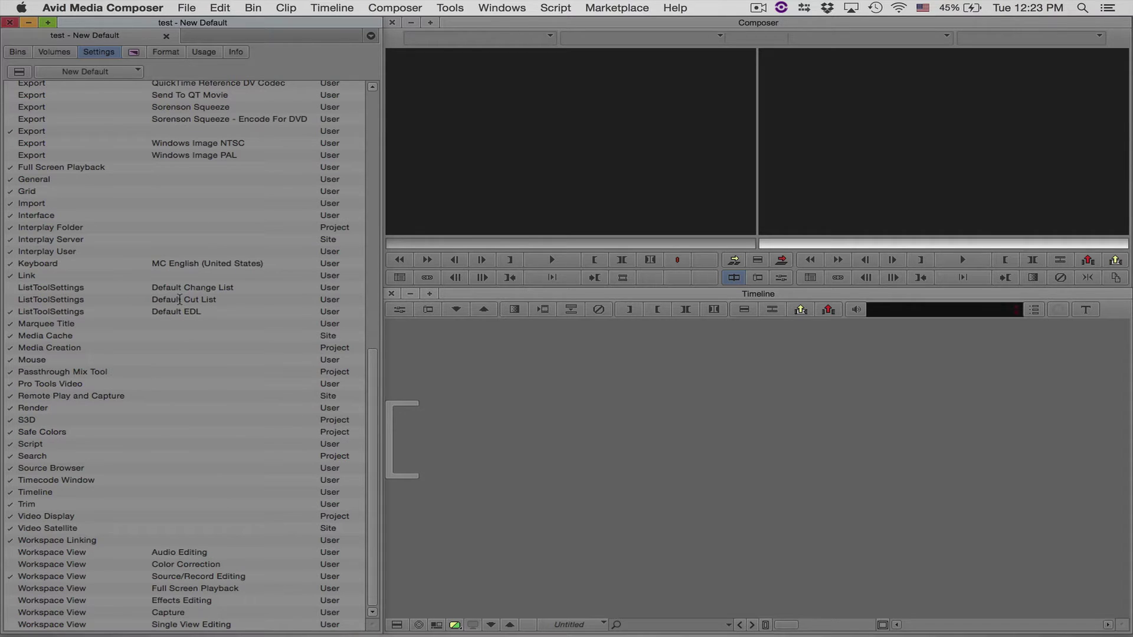
scroll(133, 283, up, 15)
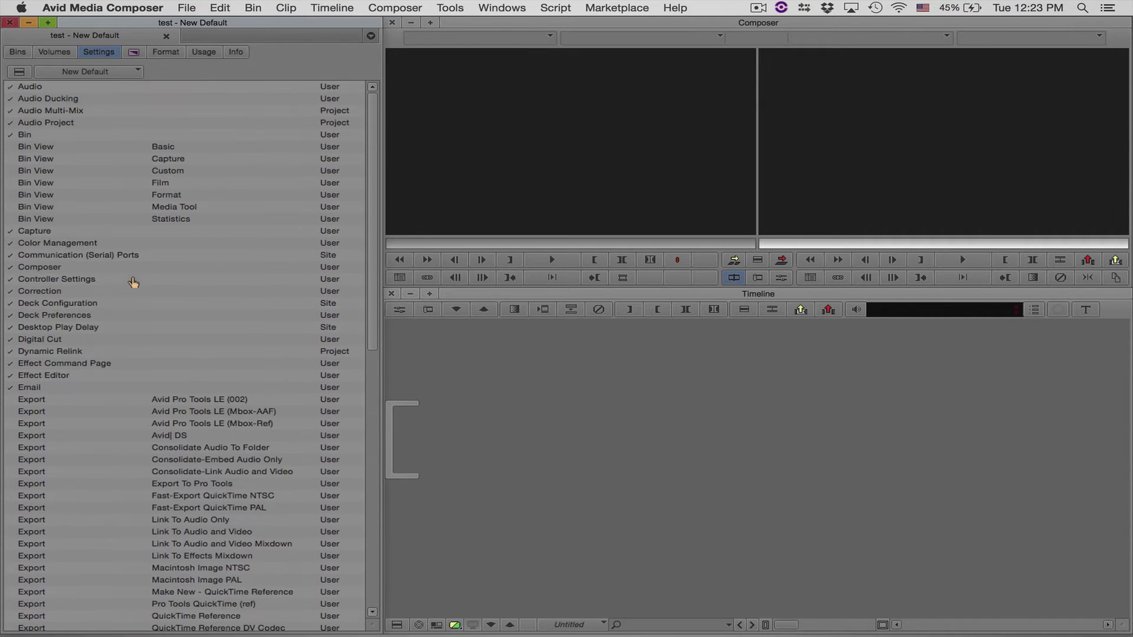
scroll(133, 282, down, 15)
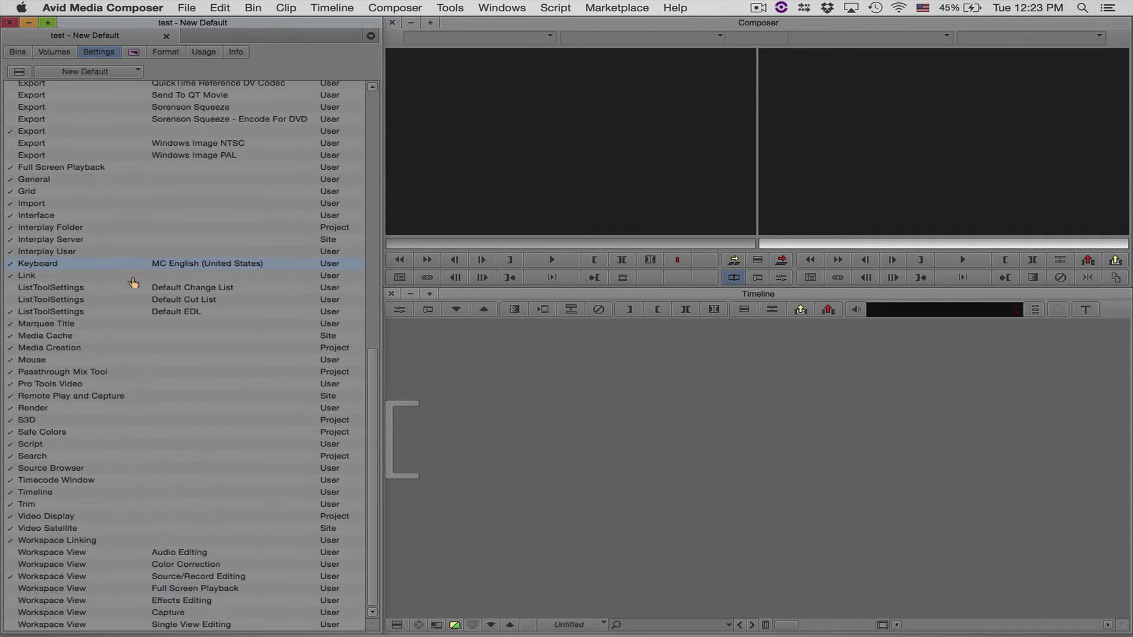
double_click(44, 267)
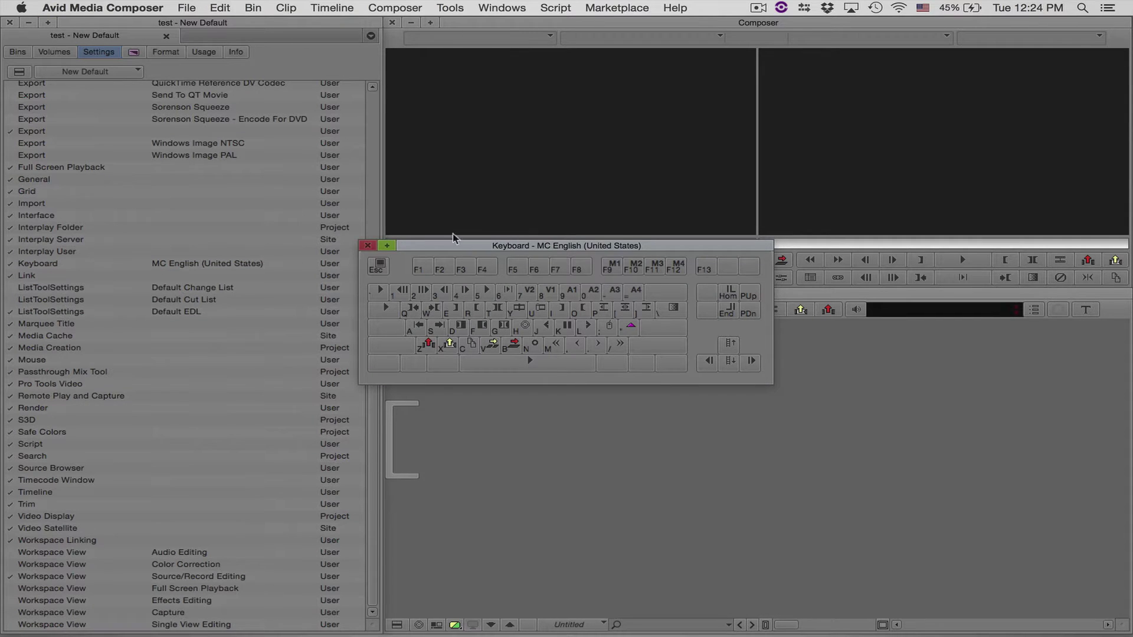
drag(459, 244, 558, 374)
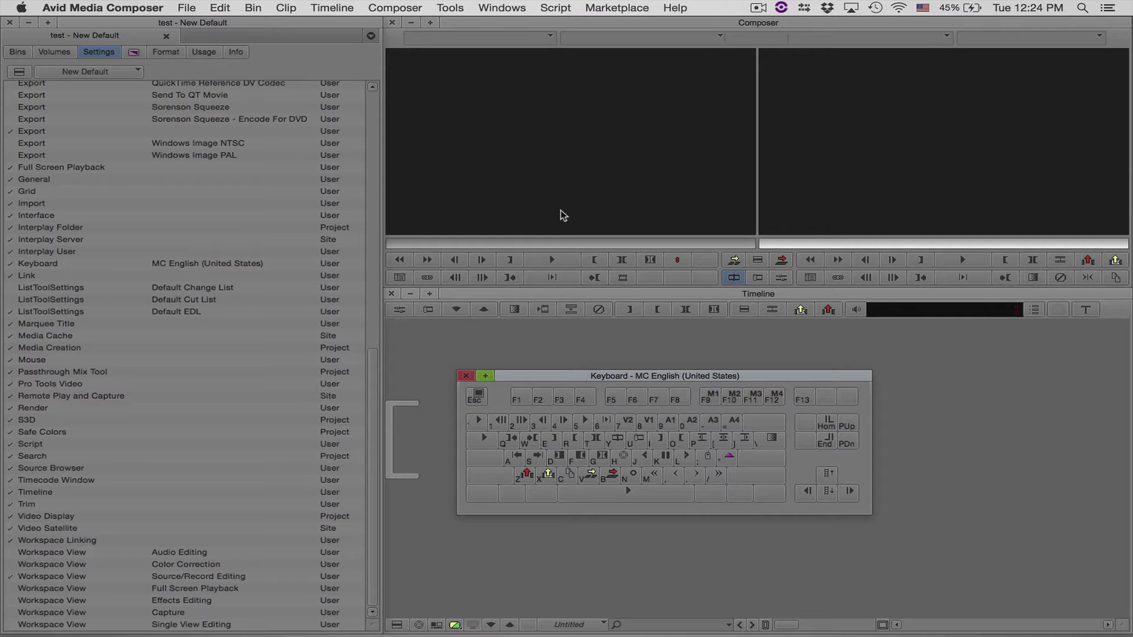
Step: Open the Command Palette, arrange it above the keyboard map and leave it in 'Button to Button' Reassignment mode
key(super+3)
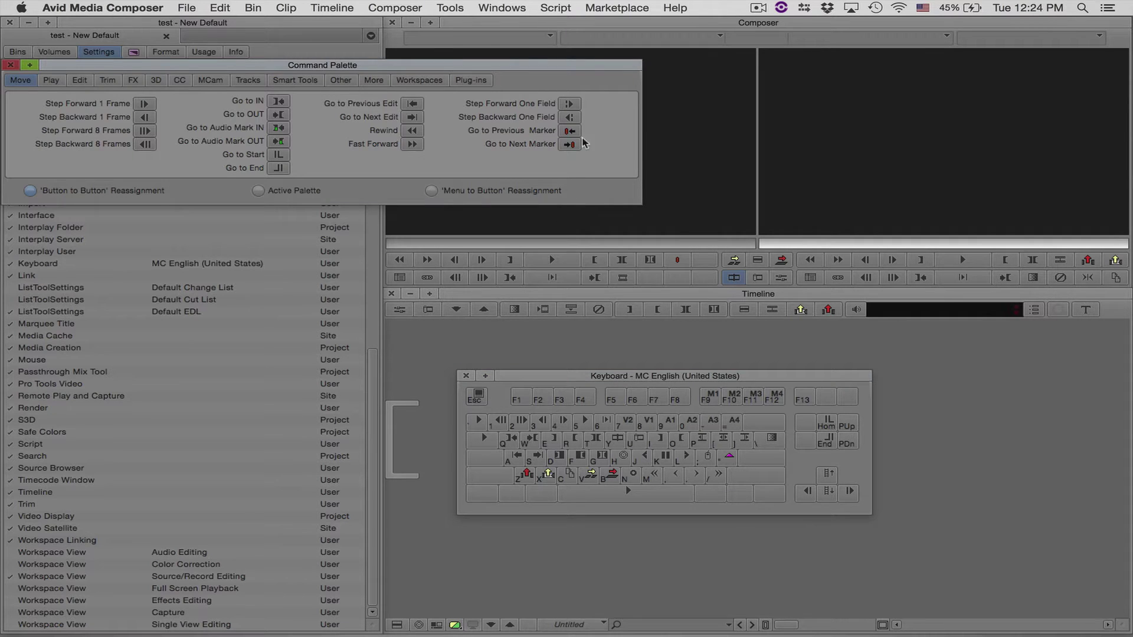
click(450, 8)
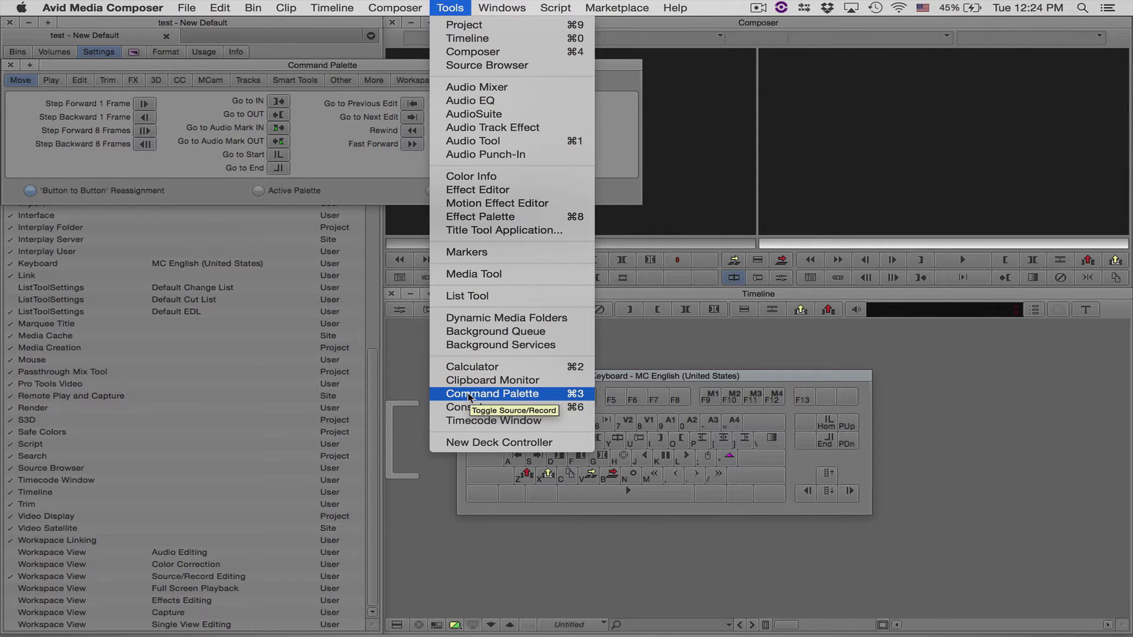
click(567, 394)
drag(453, 65, 825, 229)
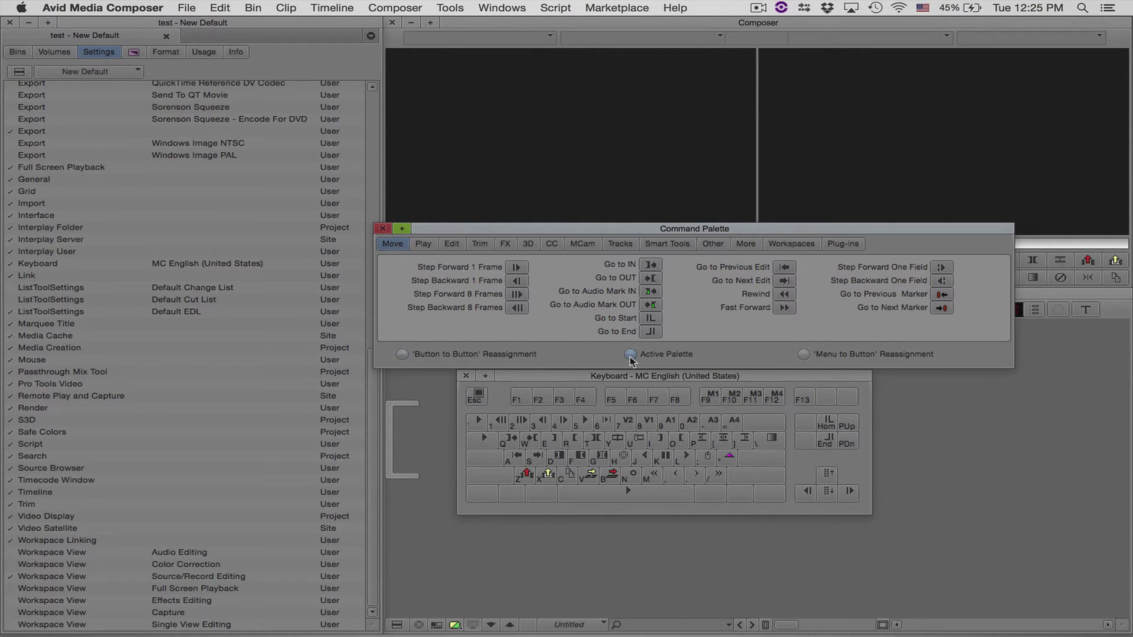
click(804, 354)
drag(989, 226, 1049, 68)
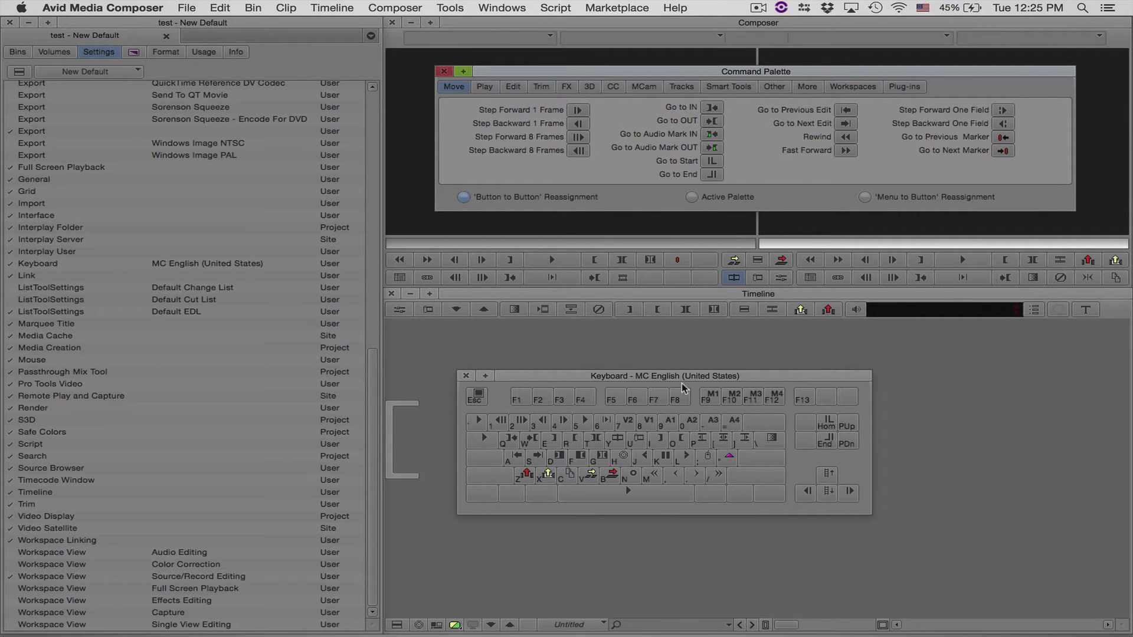
drag(684, 379, 686, 336)
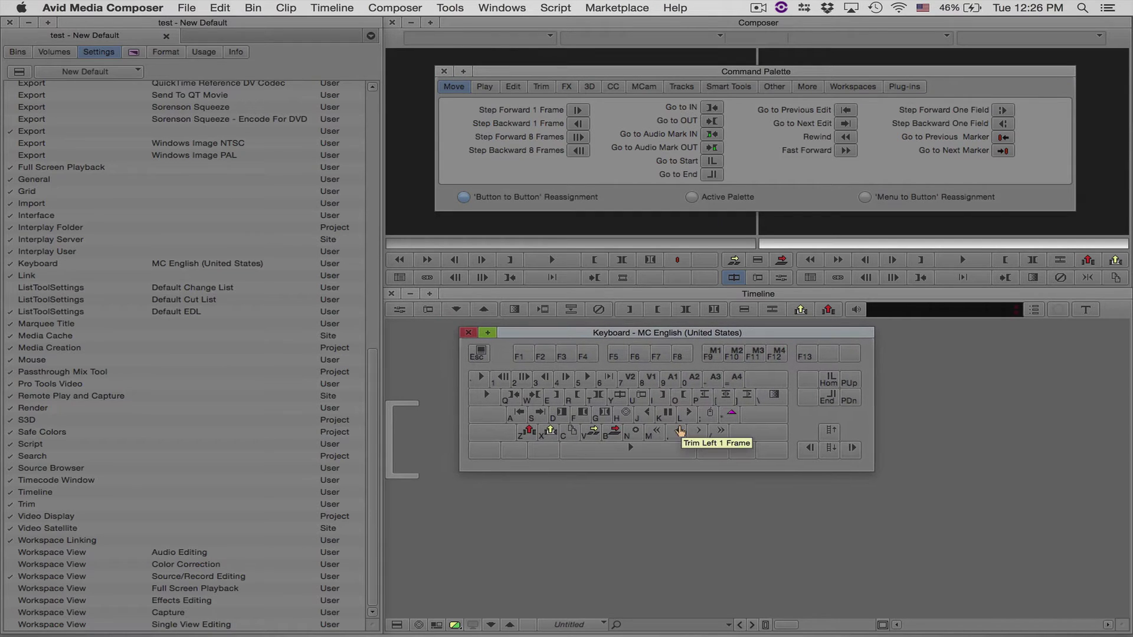
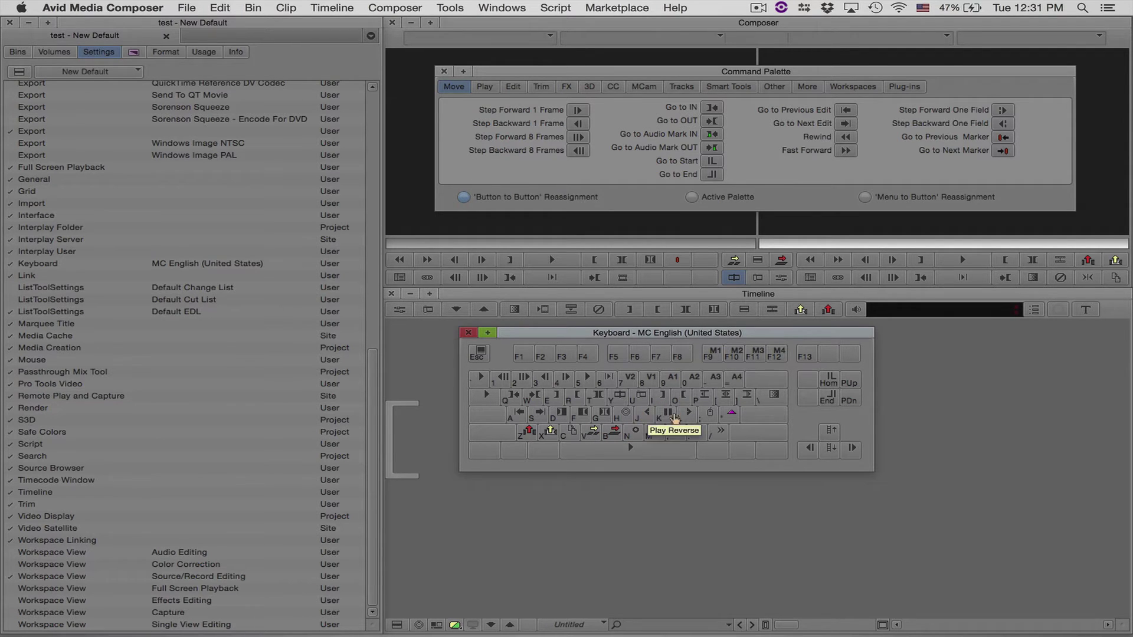
Step: Map Play Reverse, Pause and Play to the comma, period and slash keys, and Mark IN and Mark OUT to L and semicolon
mouse_move(690, 419)
mouse_down()
mouse_move(721, 434)
mouse_move(661, 428)
mouse_move(679, 434)
mouse_up()
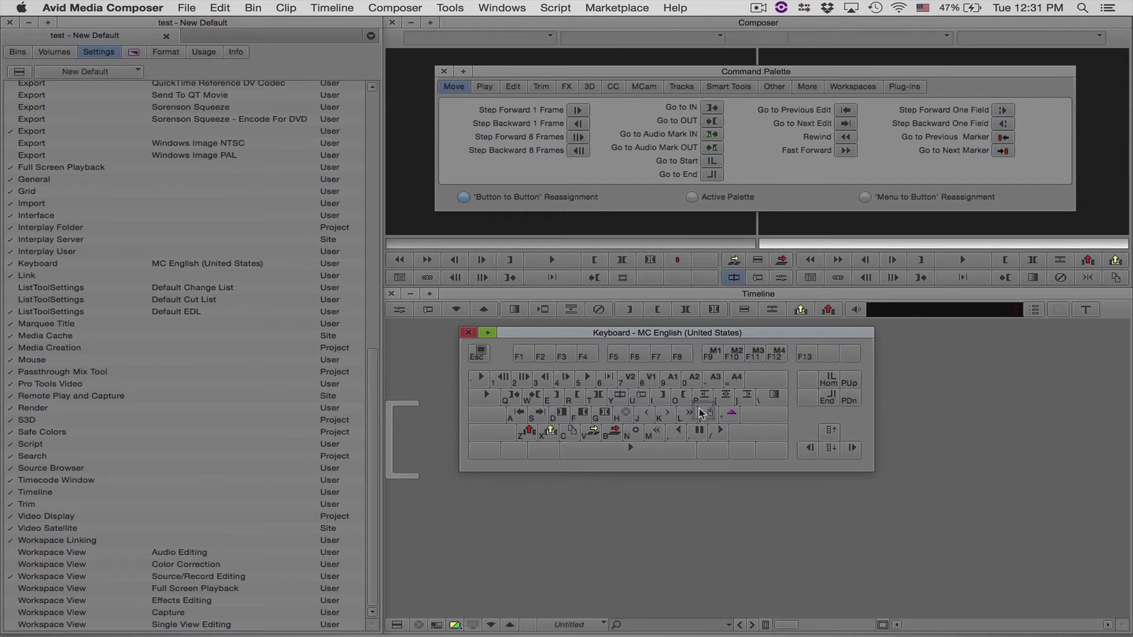
click(665, 396)
drag(681, 416, 683, 417)
Step: Move Extract, Lift, Overwrite and Splice-in to the I, O, P and [ keys of the keyboard map
drag(552, 438, 659, 402)
drag(527, 430, 680, 402)
drag(614, 430, 703, 395)
drag(589, 434, 723, 400)
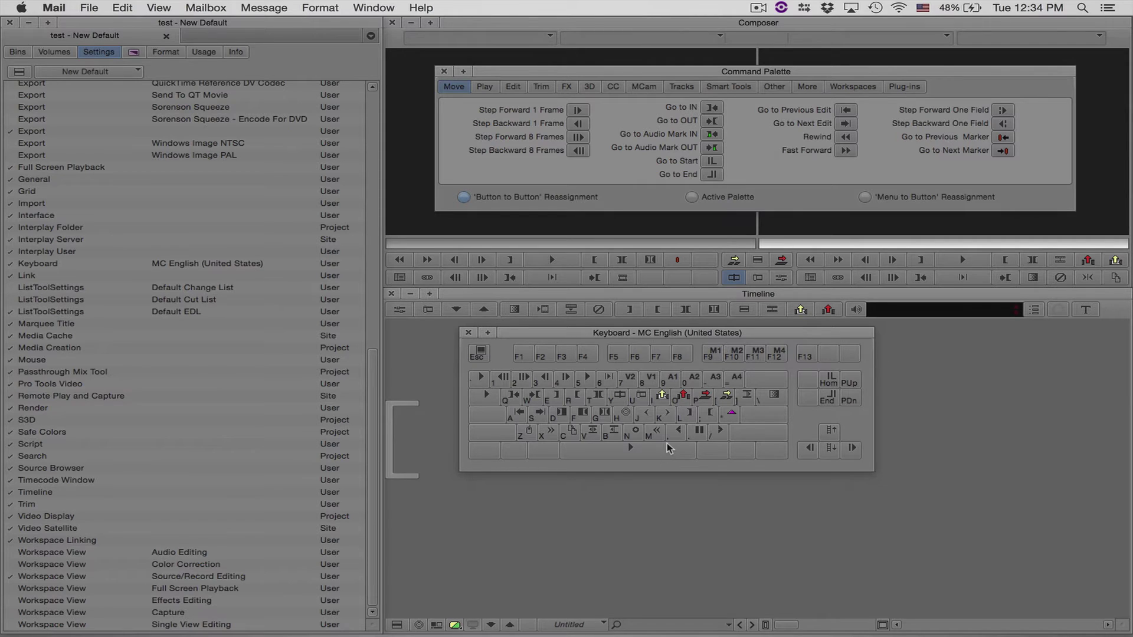
Step: Map Mark Clip to the M key and Clear Both Marks to Shift+M
click(598, 399)
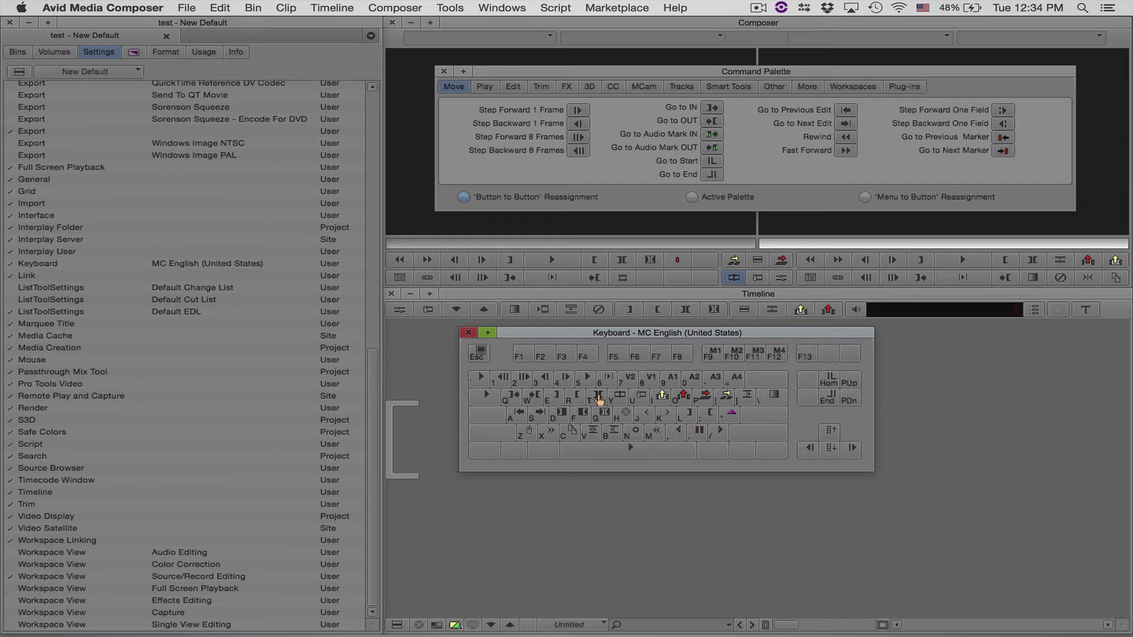
drag(659, 435, 659, 435)
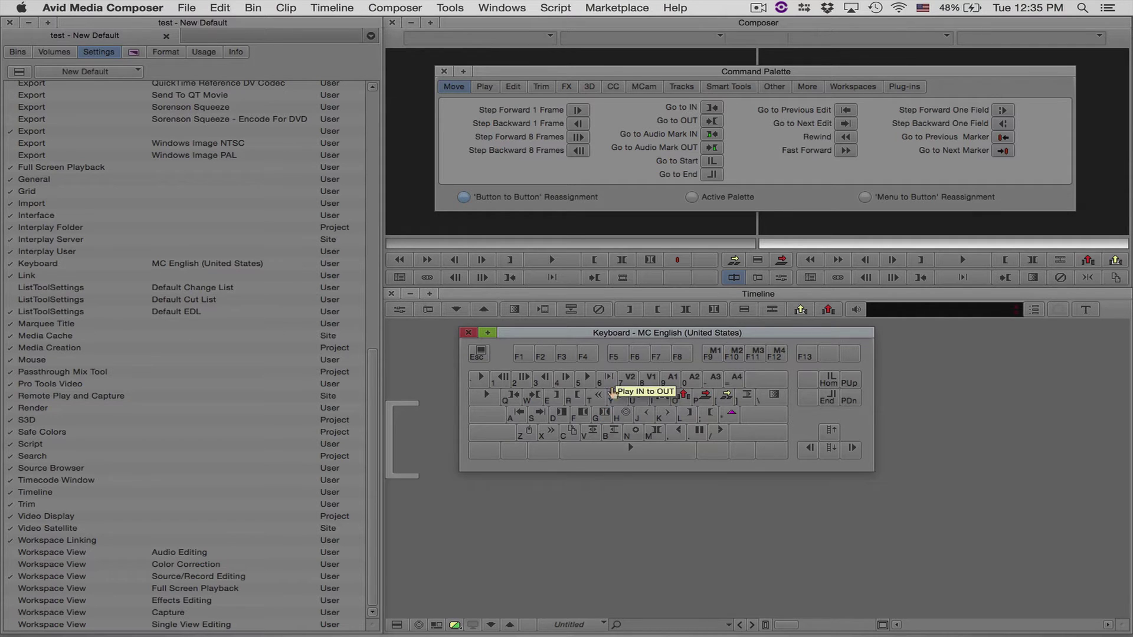
click(512, 88)
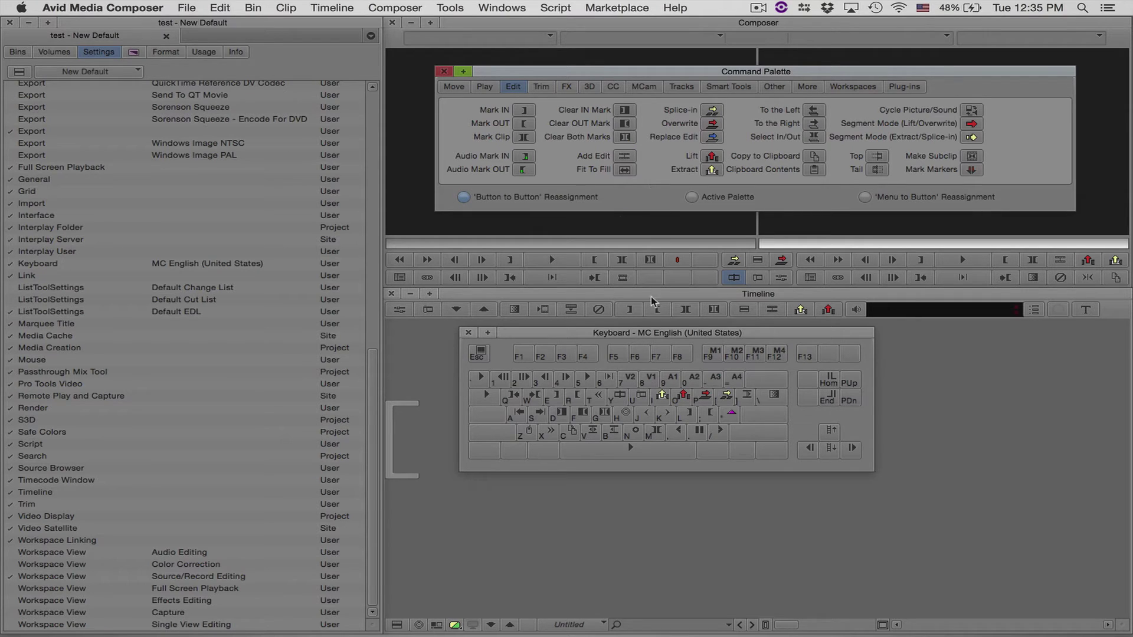
click(648, 334)
key(shift)
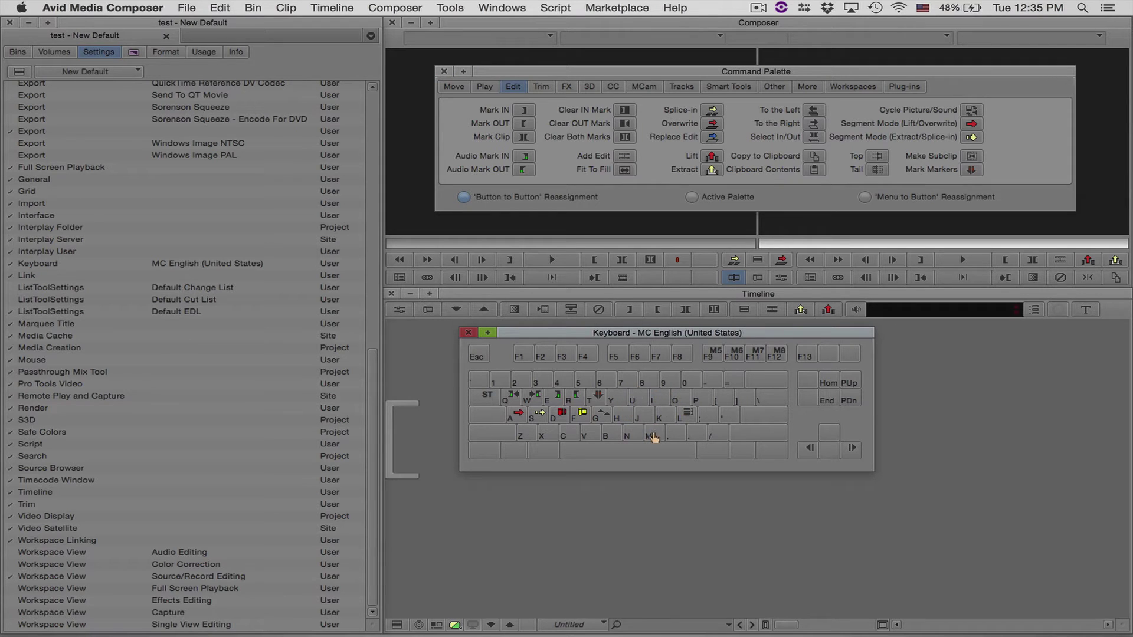
click(630, 204)
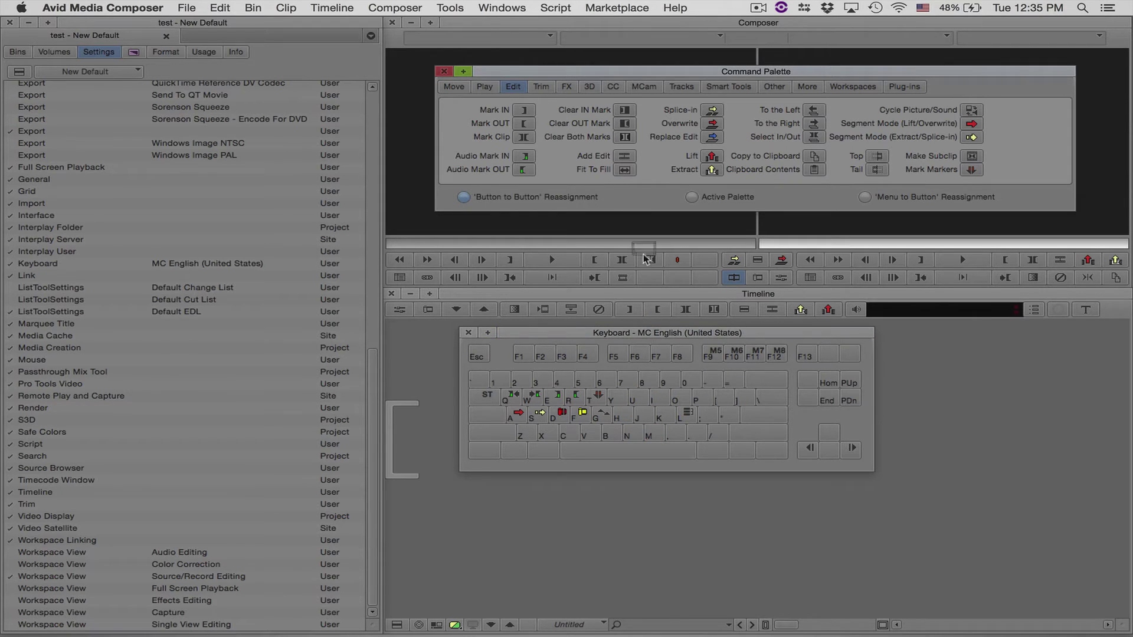
drag(657, 352, 655, 434)
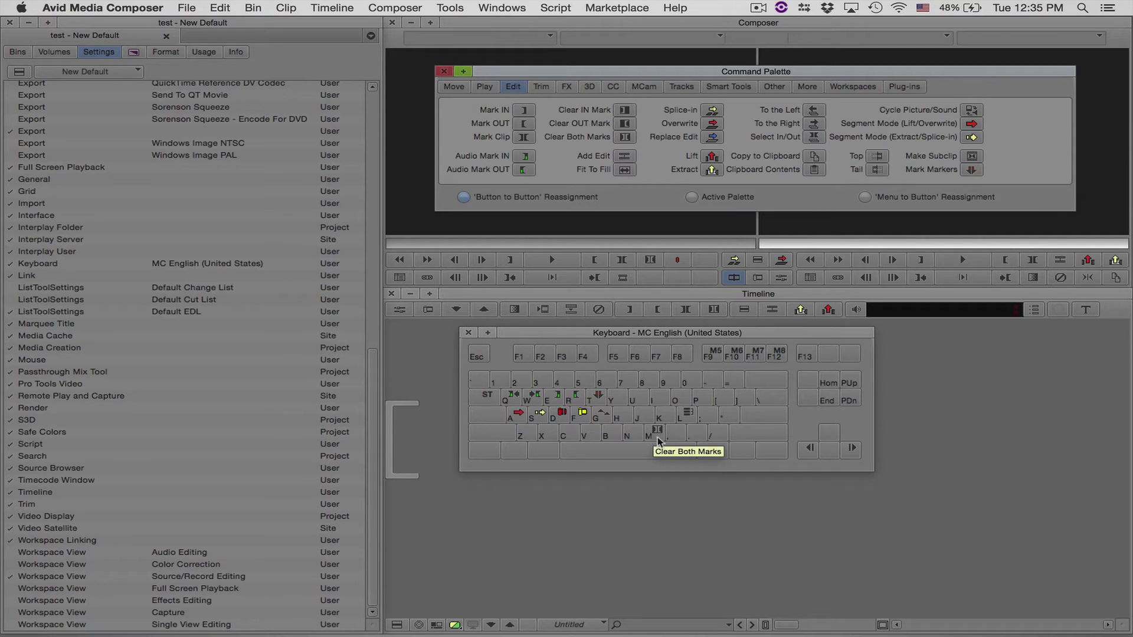
key(shift)
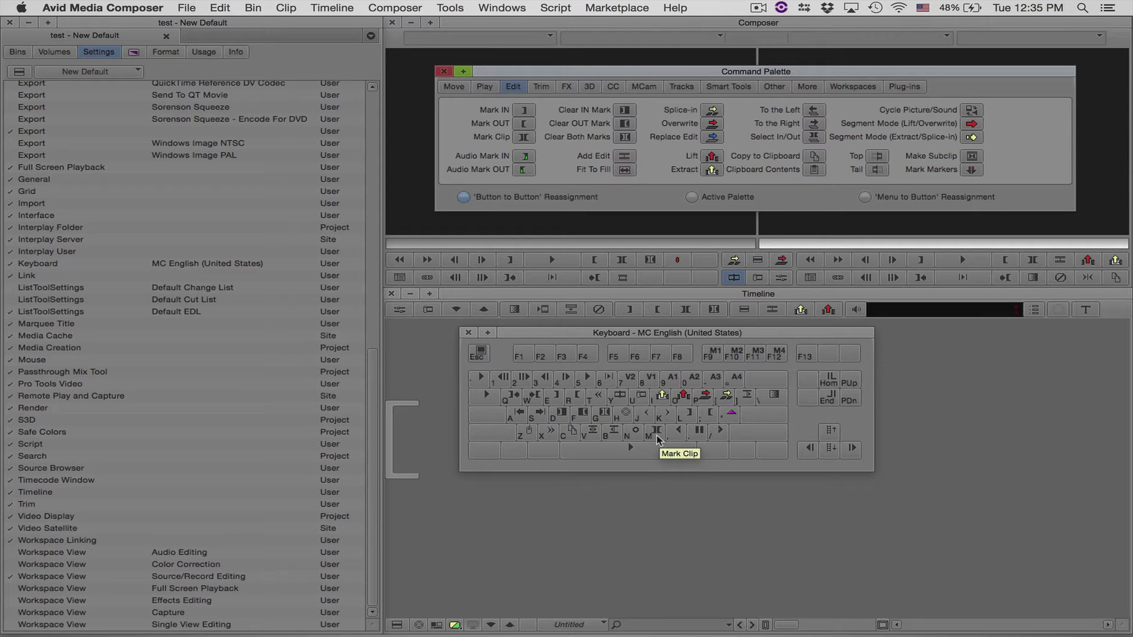
key(shift)
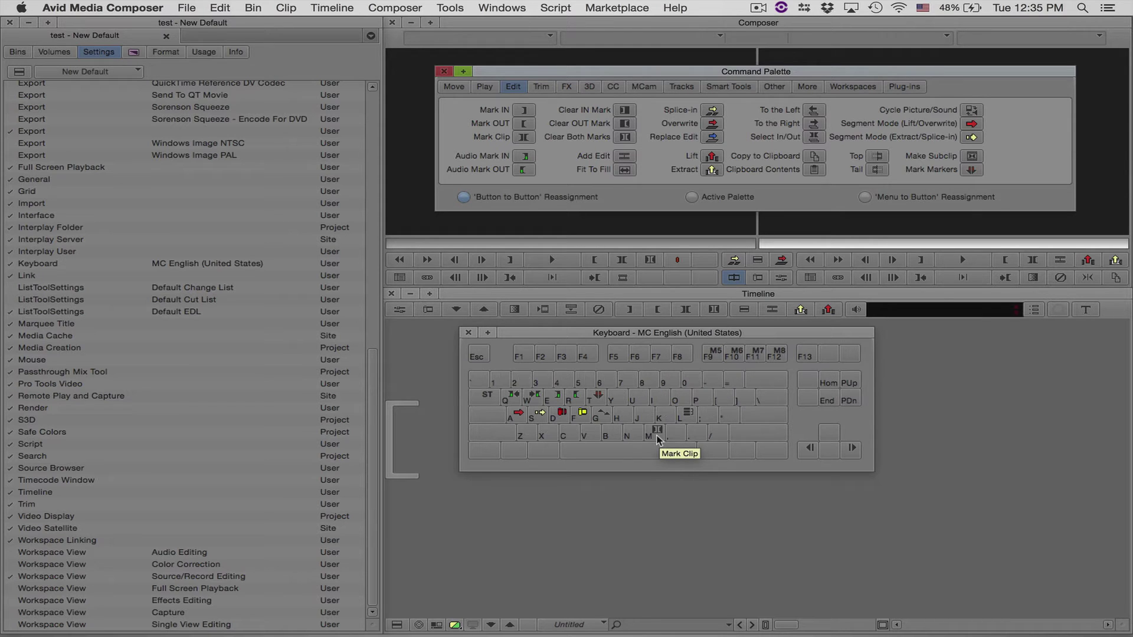
key(shift)
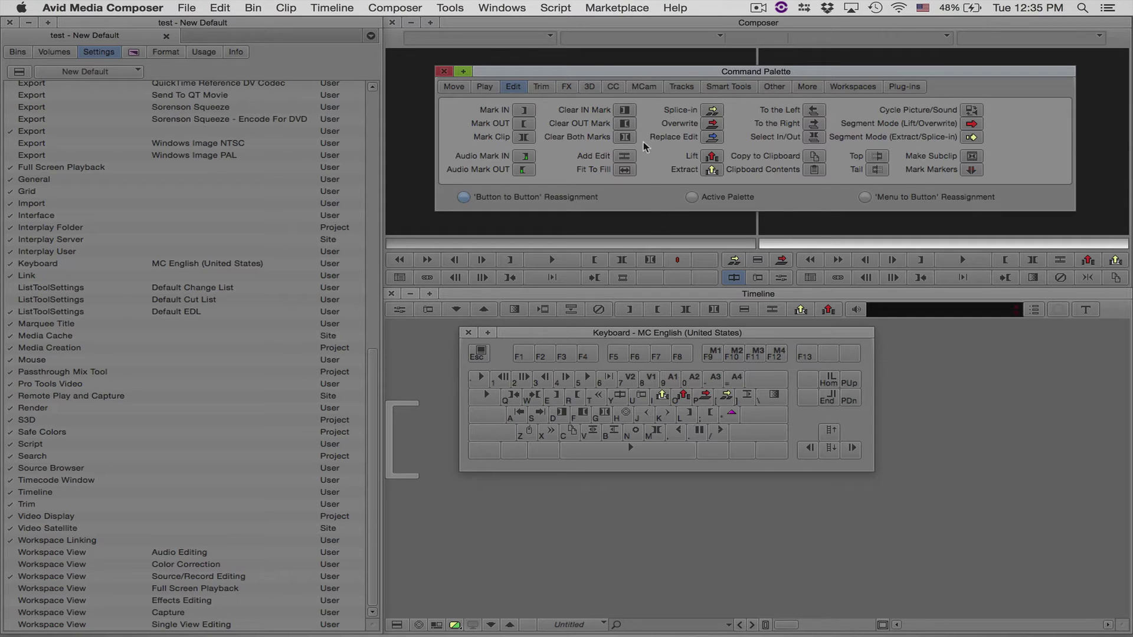
Step: Map Clear IN Mark to Shift+L and Clear OUT Mark to Shift+semicolon
key(shift)
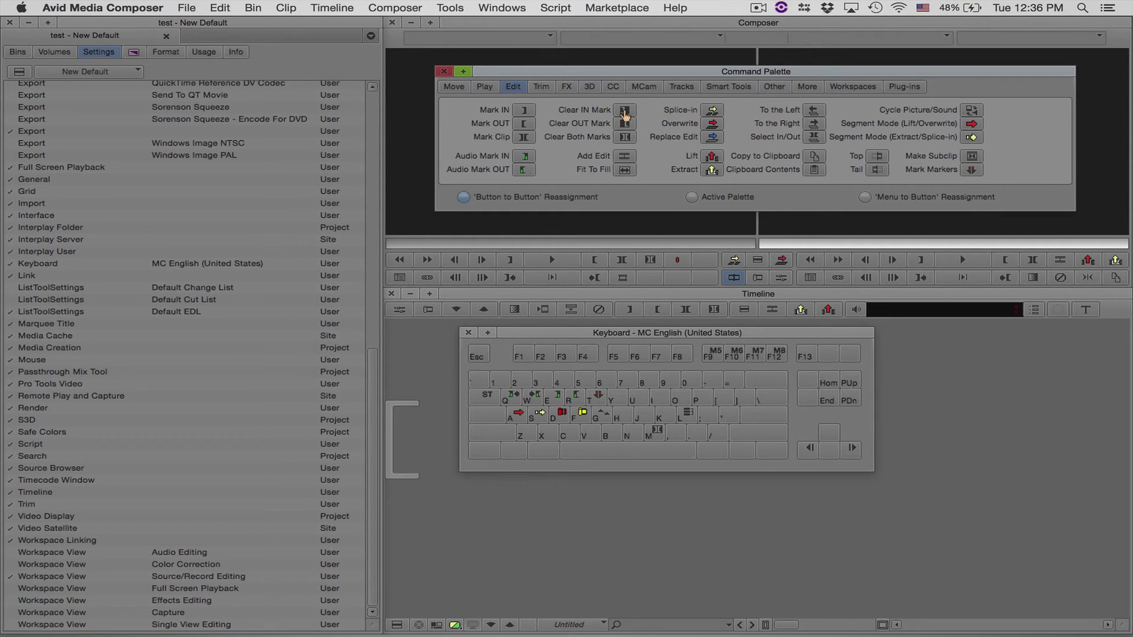
drag(624, 115, 687, 416)
drag(627, 126, 711, 418)
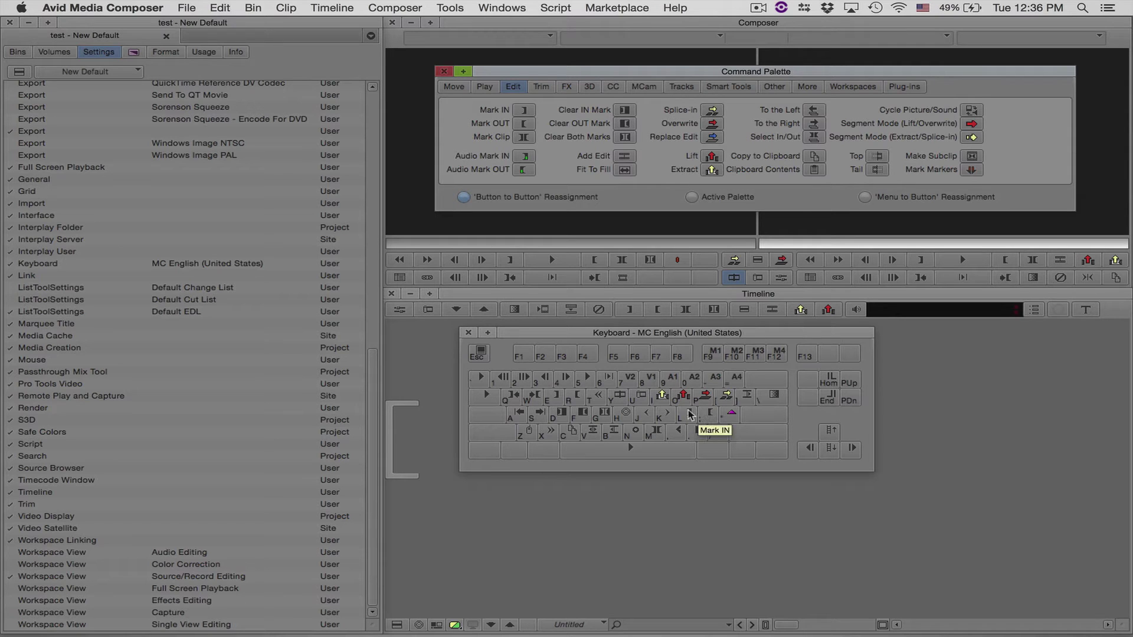
key(shift)
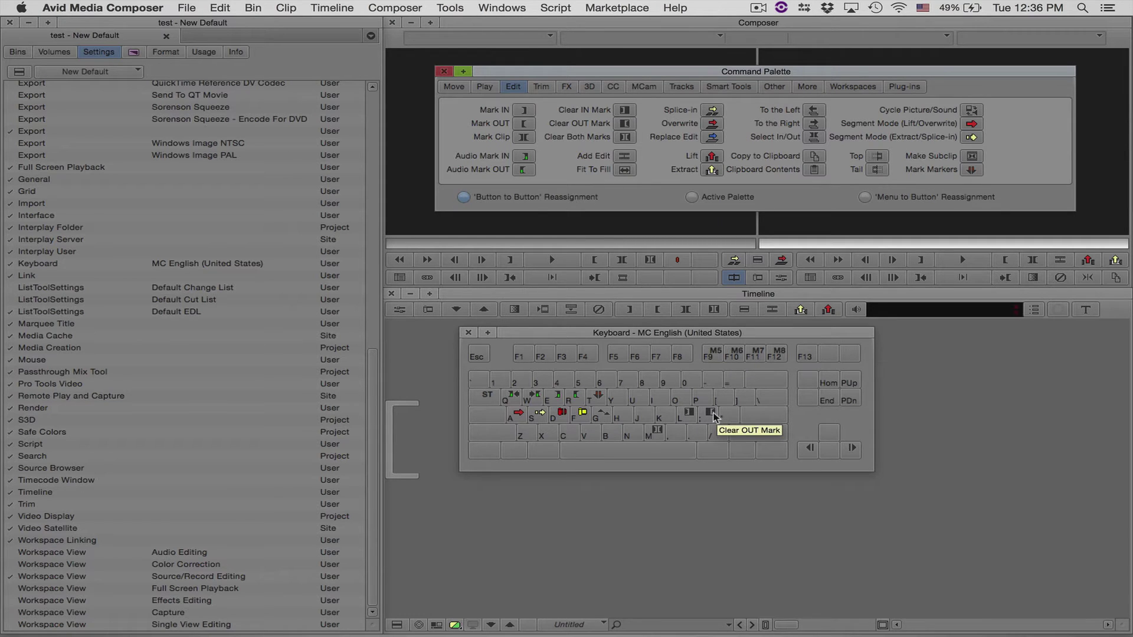
key(shift)
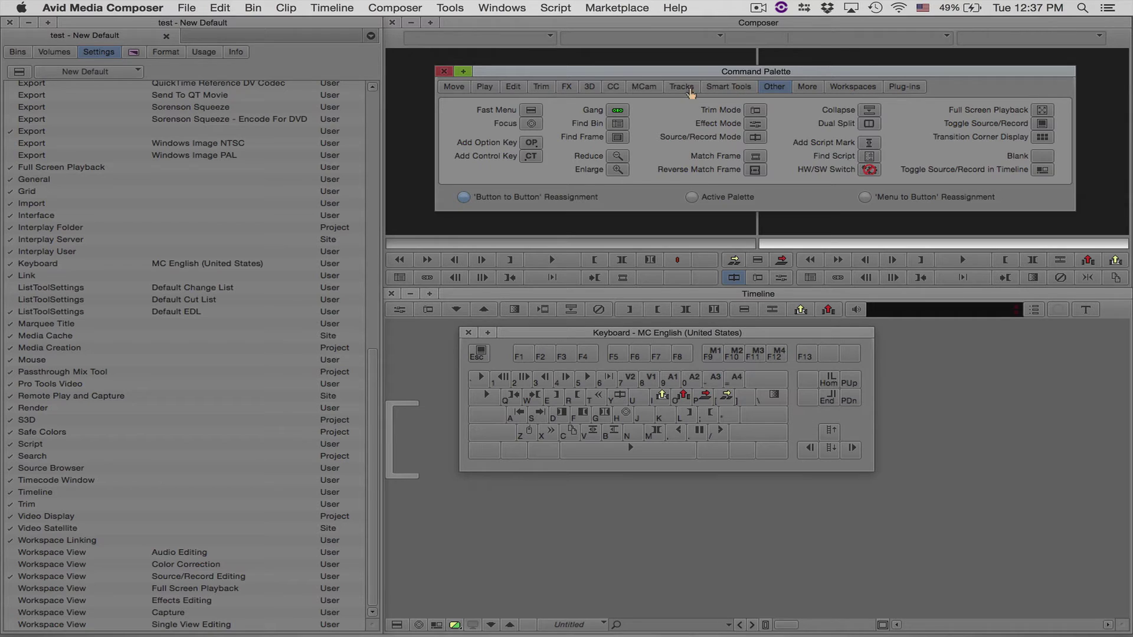
Step: Map audio tracks A1 to A8 to the number keys 1 to 8
click(695, 90)
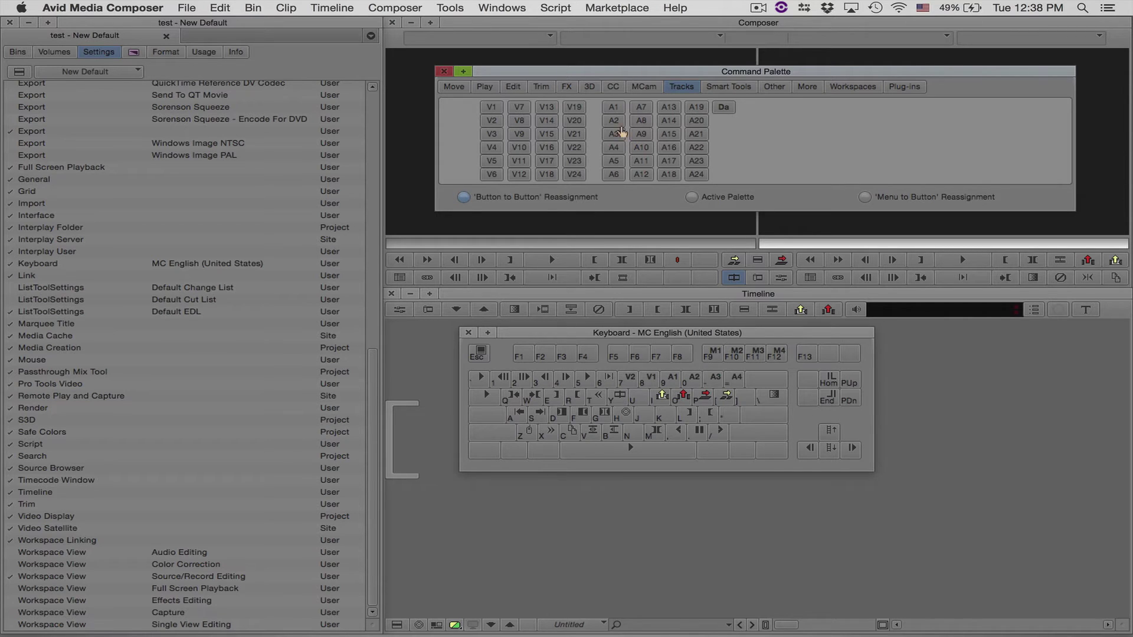
drag(614, 107, 506, 381)
drag(617, 123, 518, 381)
drag(614, 134, 546, 382)
drag(614, 148, 570, 383)
drag(614, 177, 588, 381)
drag(617, 176, 605, 383)
drag(642, 114, 630, 381)
drag(634, 115, 650, 383)
Step: Map video tracks V1 to V4 to the 9, 0, hyphen and equals keys, and close the keyboard map and Command Palette
drag(491, 108, 676, 383)
drag(493, 123, 696, 379)
drag(491, 135, 713, 381)
drag(492, 148, 747, 363)
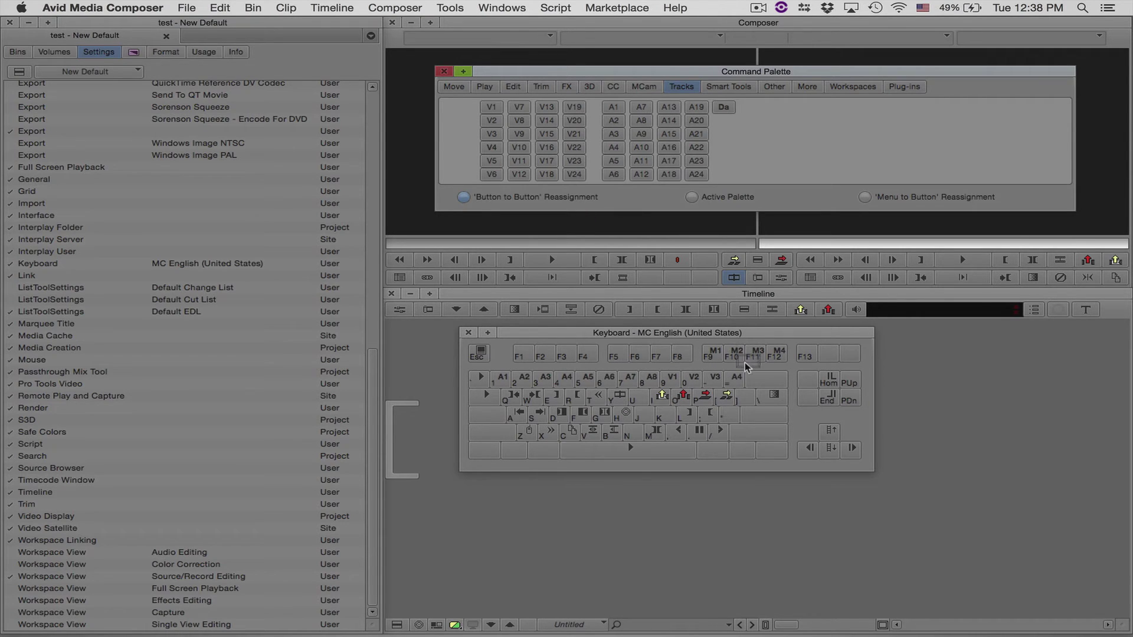
drag(747, 363, 737, 377)
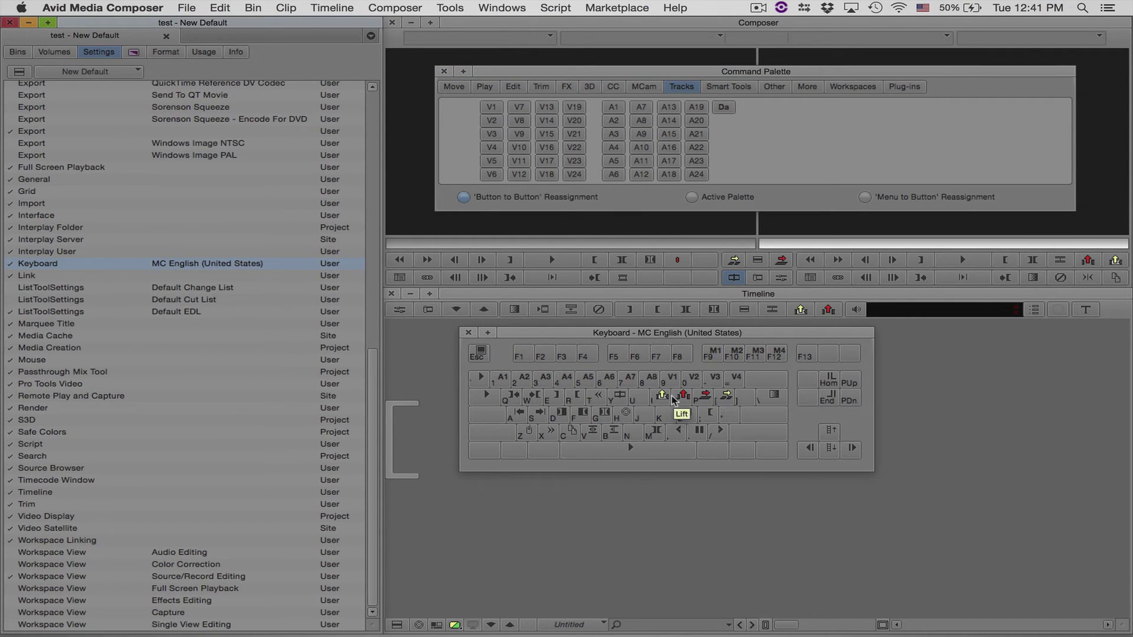
click(468, 333)
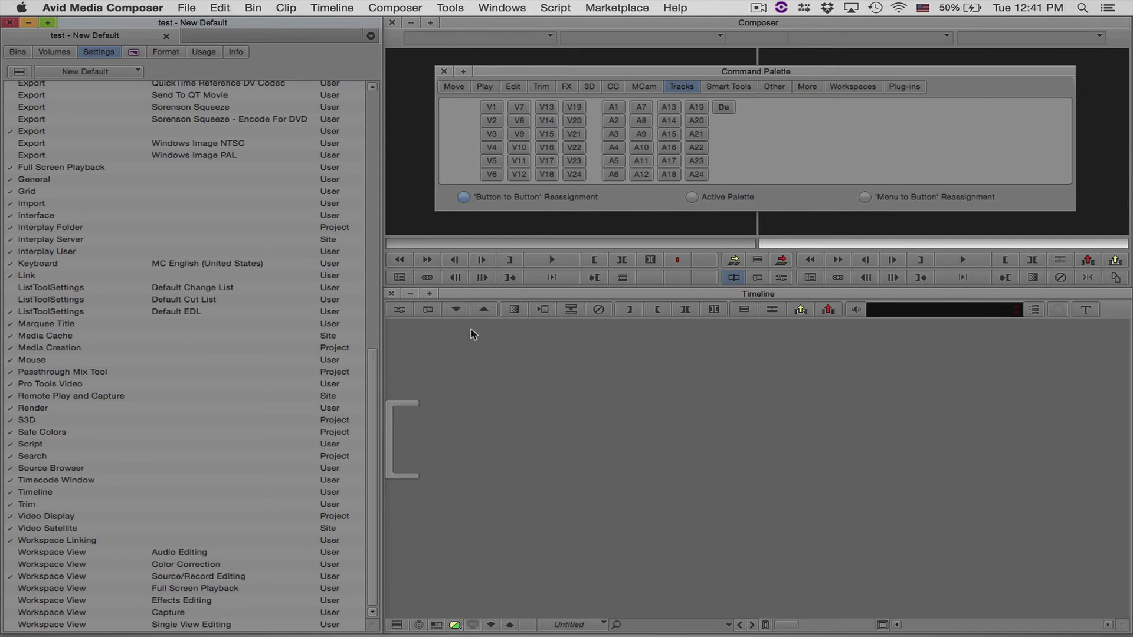
click(444, 71)
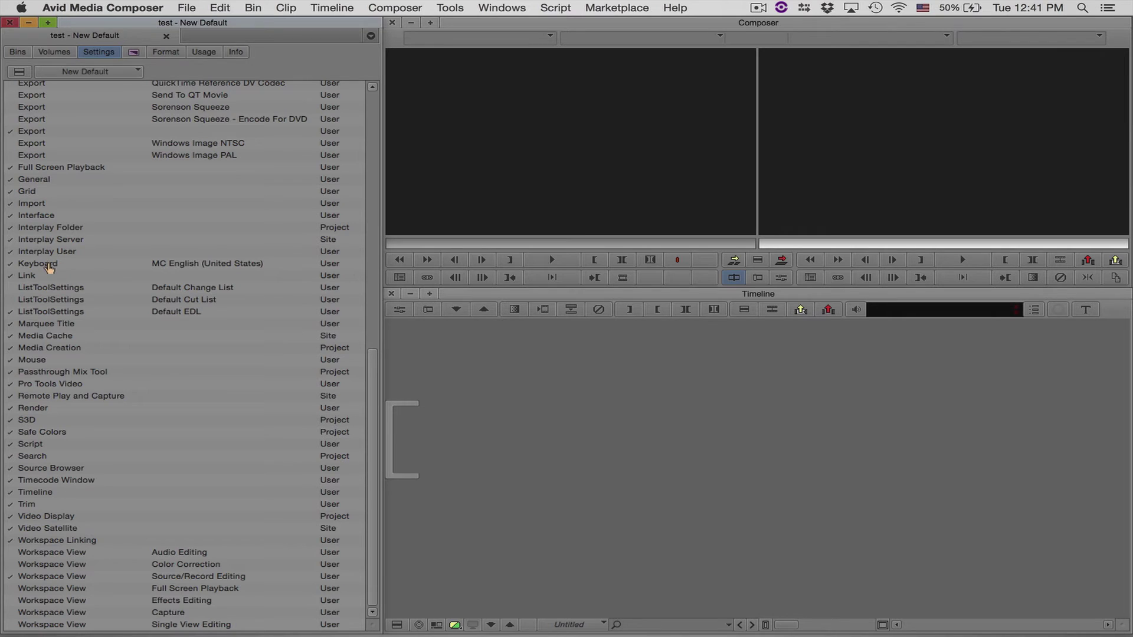
Step: Open the BLANK keyboard layout and clear its semicolon, period and comma keys with the Blank command
double_click(49, 265)
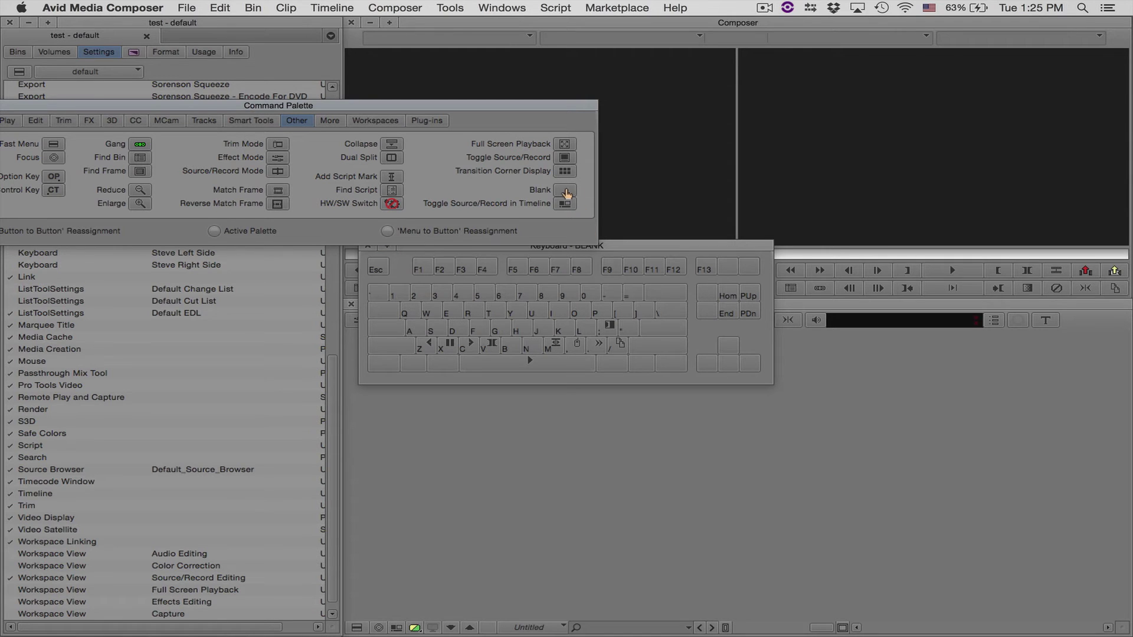
drag(567, 193, 610, 326)
drag(553, 191, 594, 348)
drag(565, 190, 572, 344)
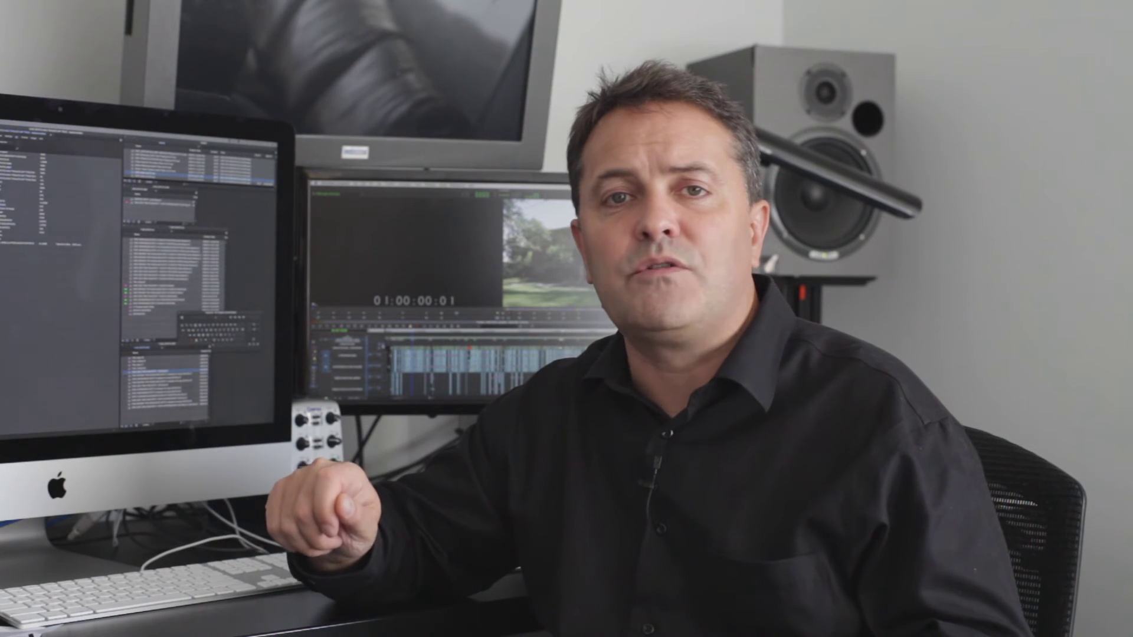
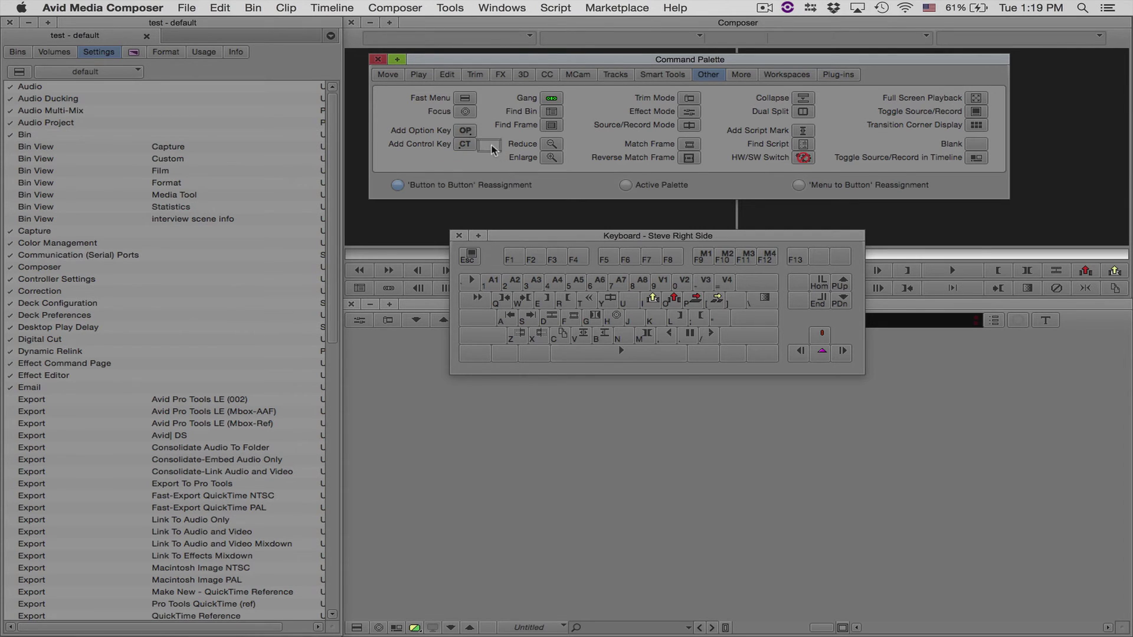
drag(549, 246, 564, 331)
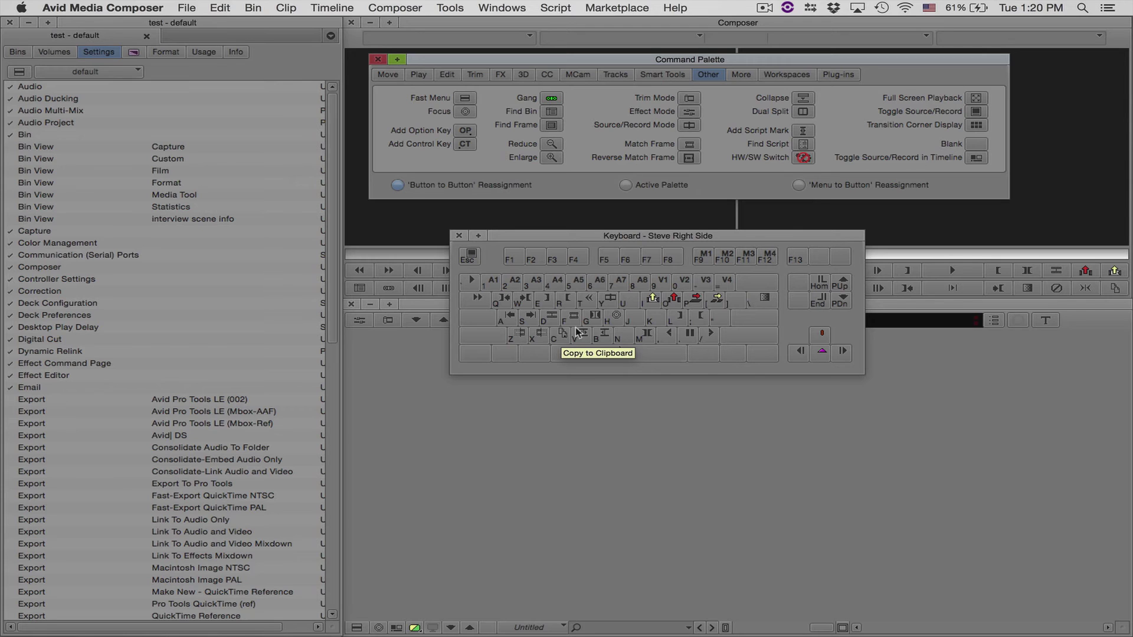
click(683, 238)
mouse_move(682, 238)
mouse_down()
mouse_move(674, 285)
mouse_move(683, 238)
mouse_up()
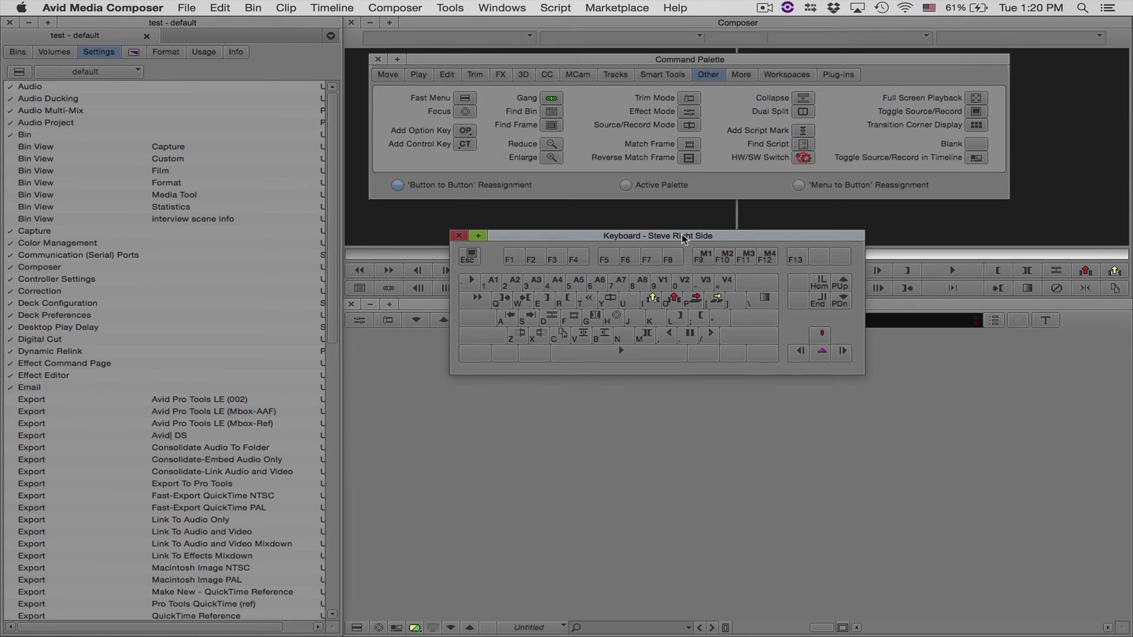
Step: Enable 'Menu to Button' Reassignment and map the Audio Mixer command to F8 on the right-side keyboard layout
click(800, 187)
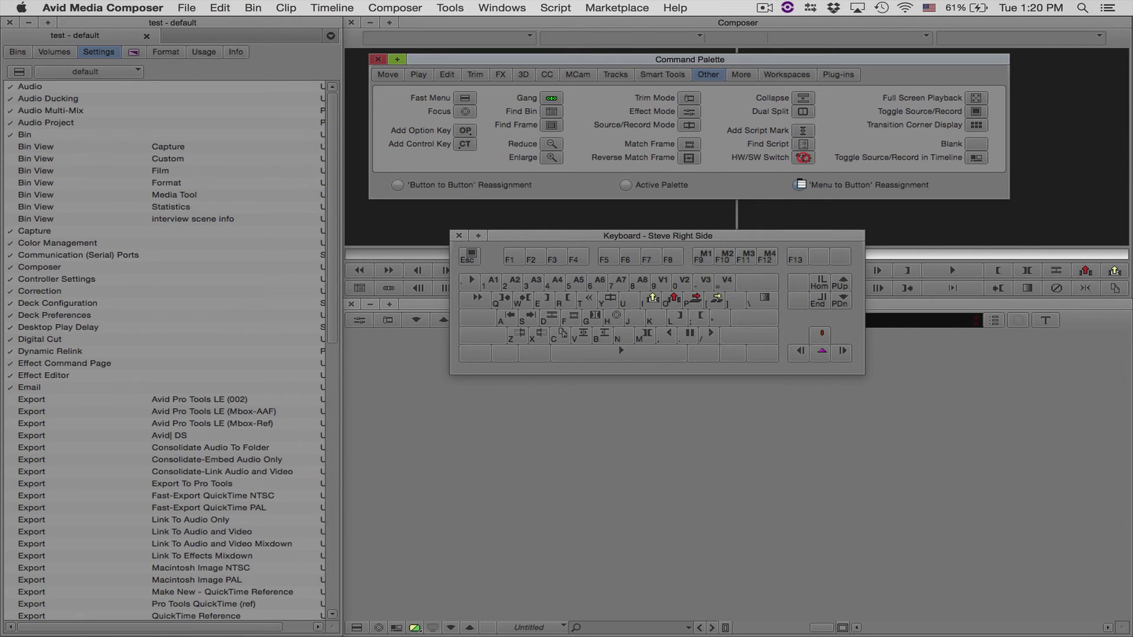
click(675, 256)
click(675, 258)
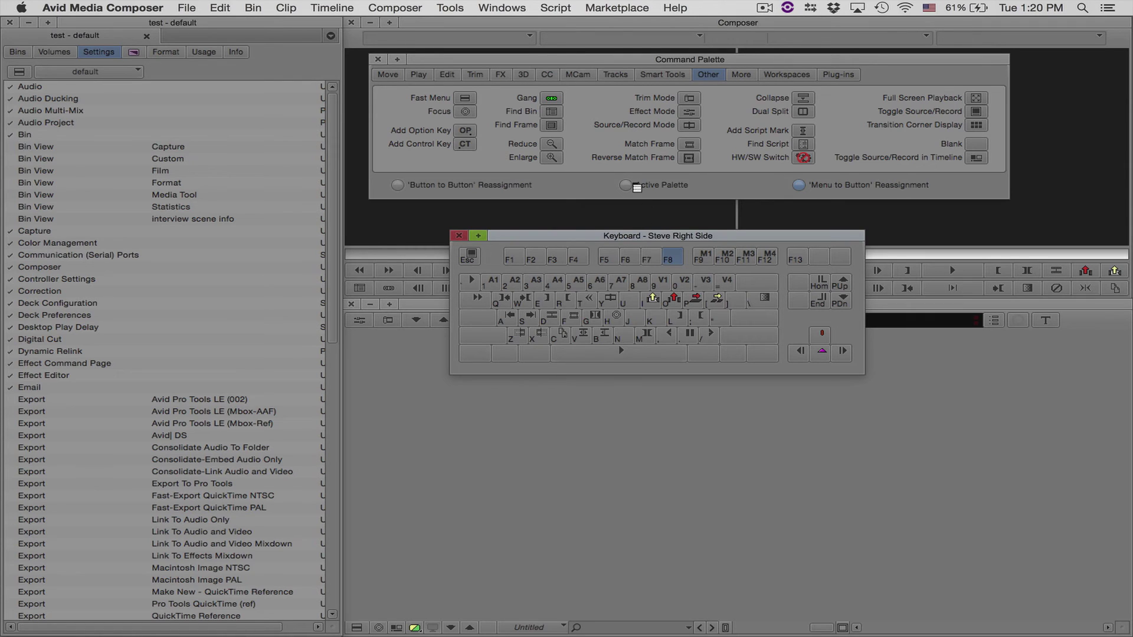
click(451, 8)
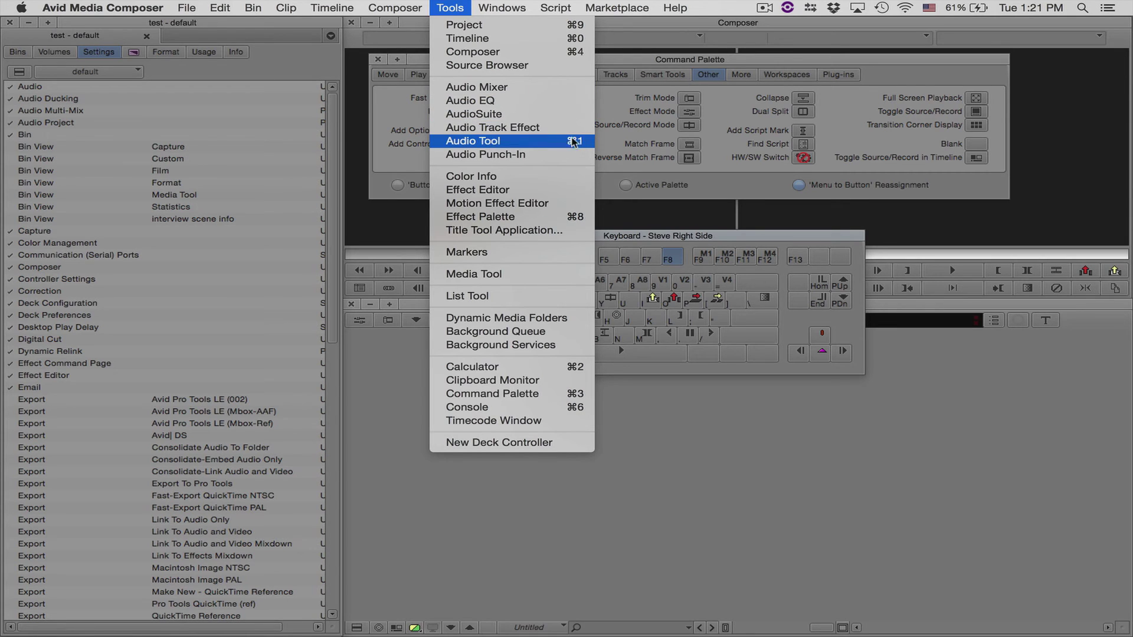
click(497, 88)
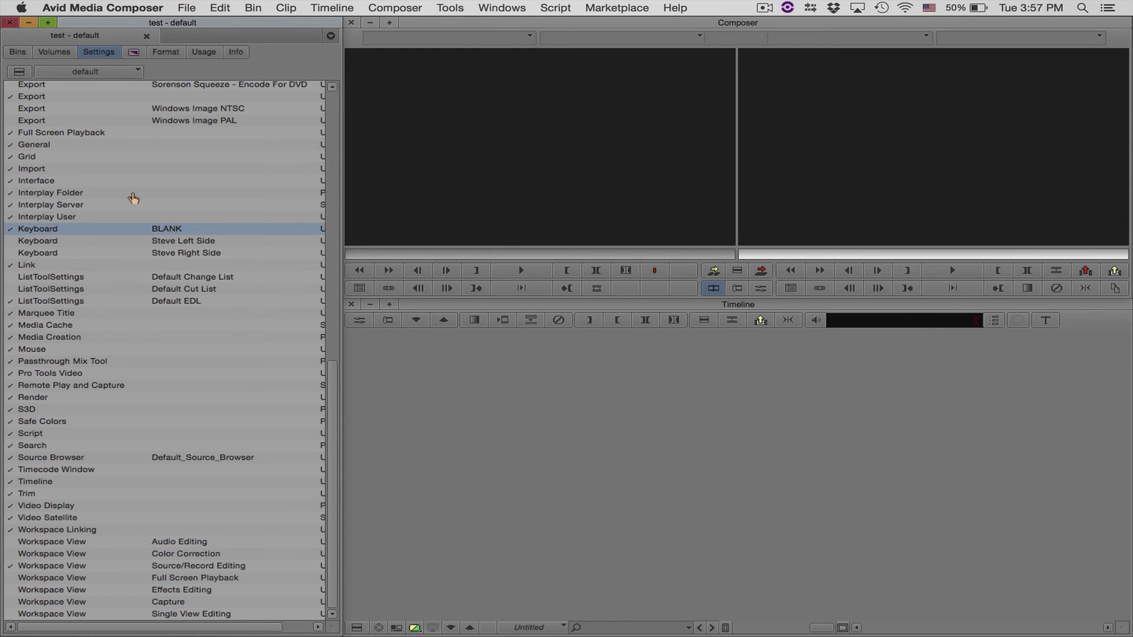
Step: Check and close the BLANK keyboard layout, and create a new setting file placed over the source monitor
double_click(98, 230)
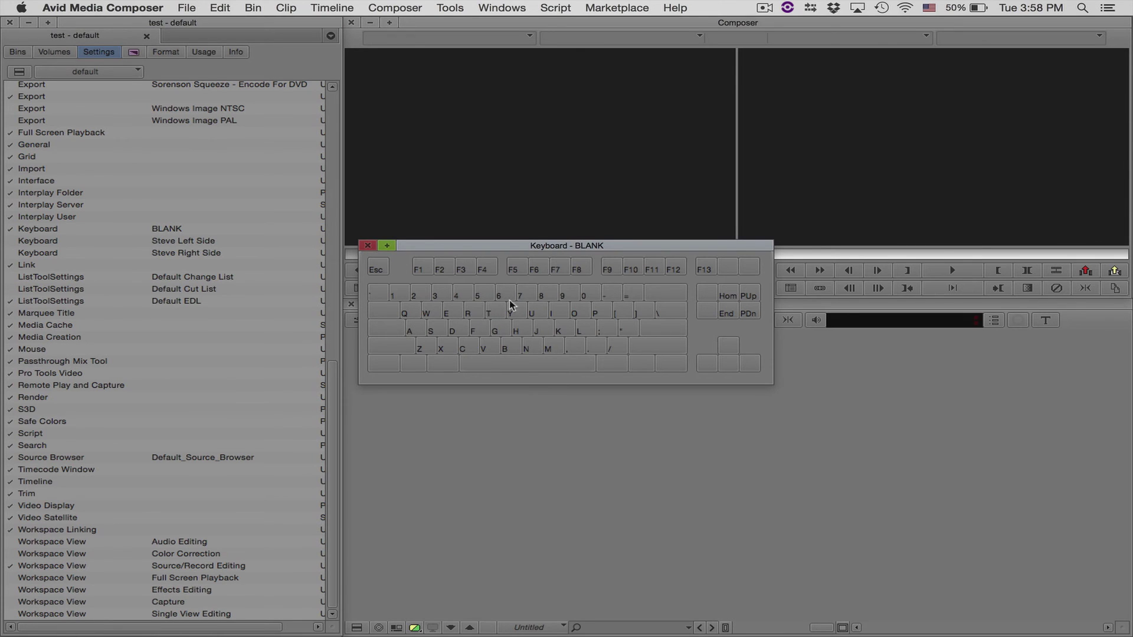
click(366, 245)
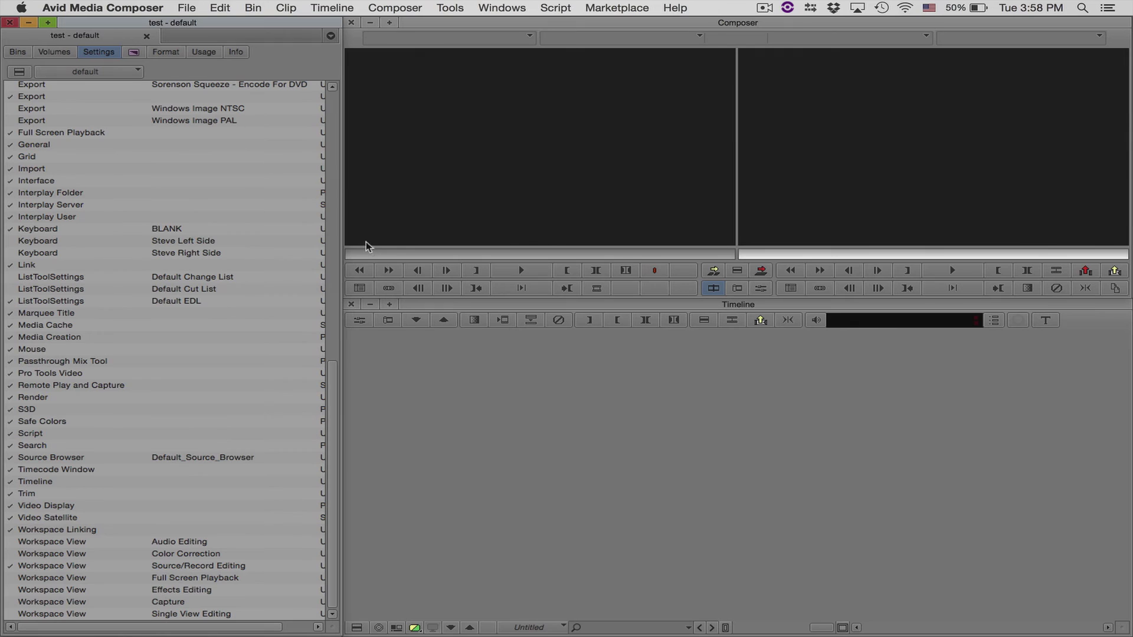
click(194, 8)
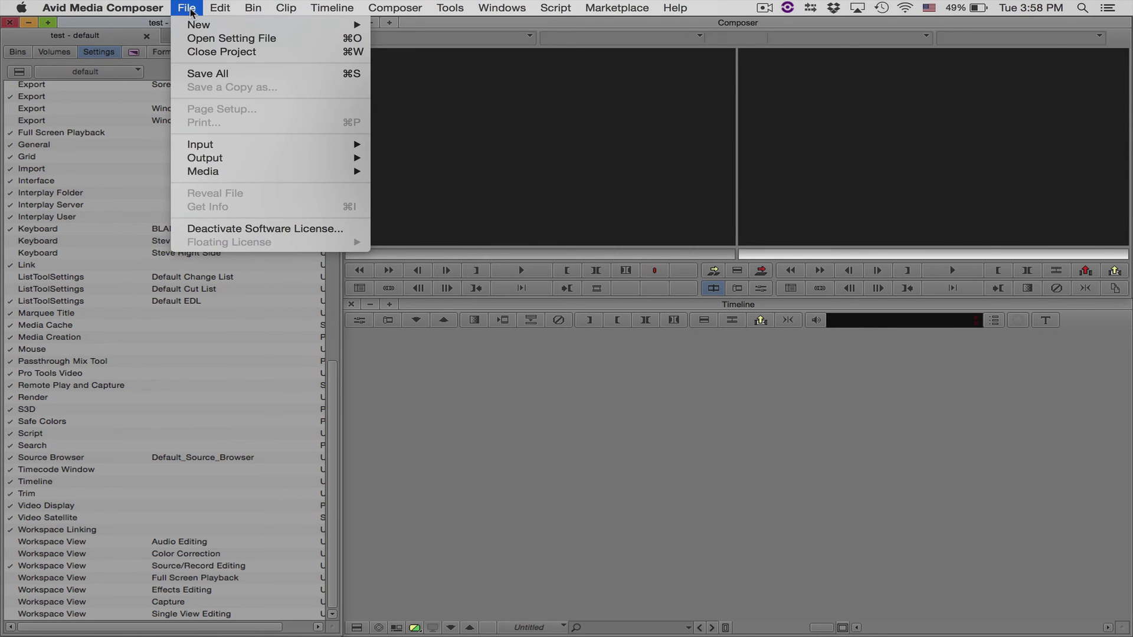
mouse_move(198, 25)
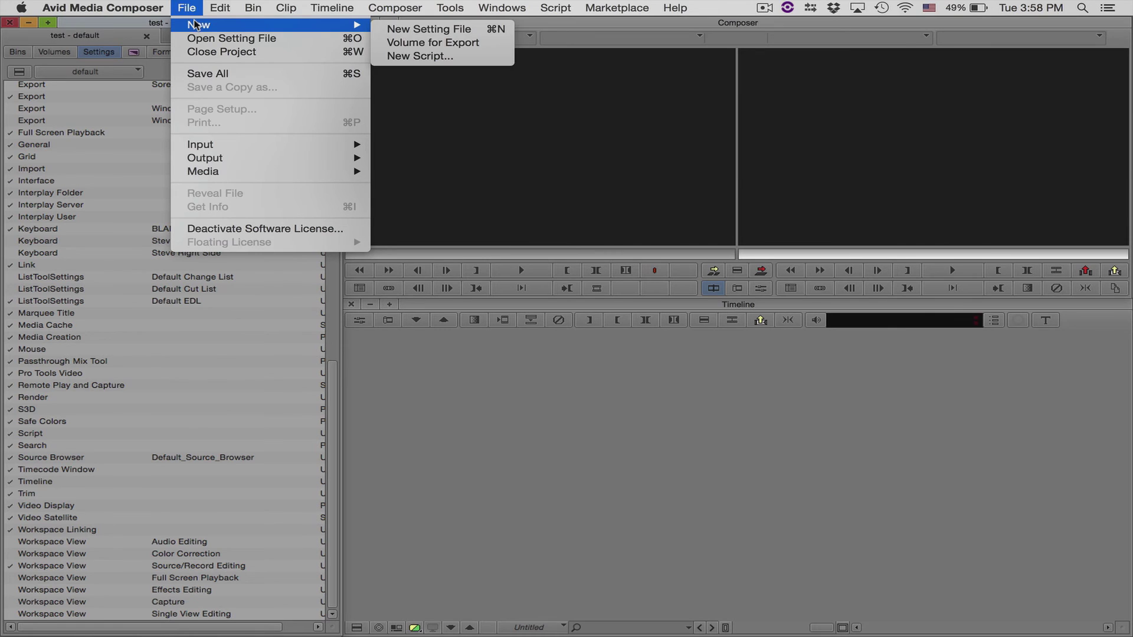
click(413, 28)
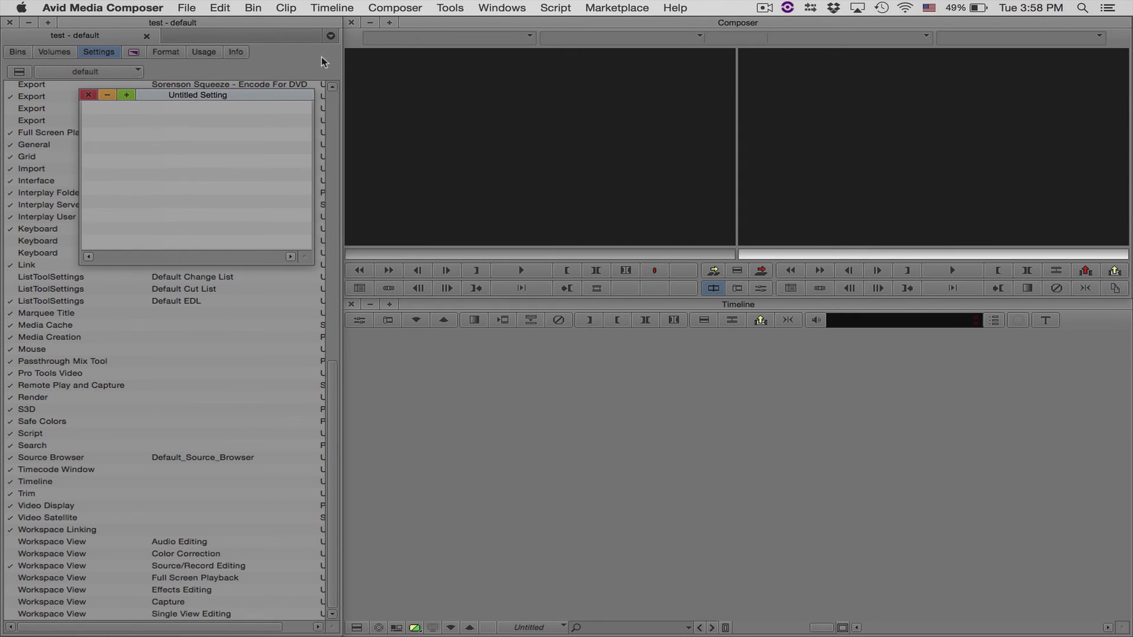
drag(266, 94, 607, 62)
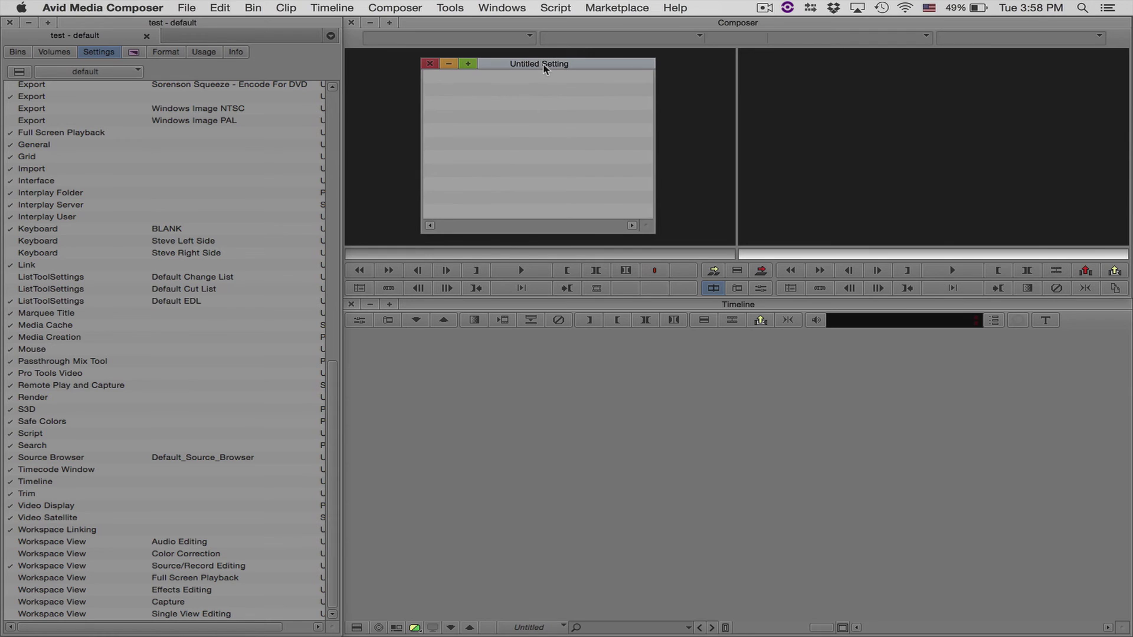
Step: Copy the BLANK, left-side and right-side keyboard settings together into the new setting file
click(57, 230)
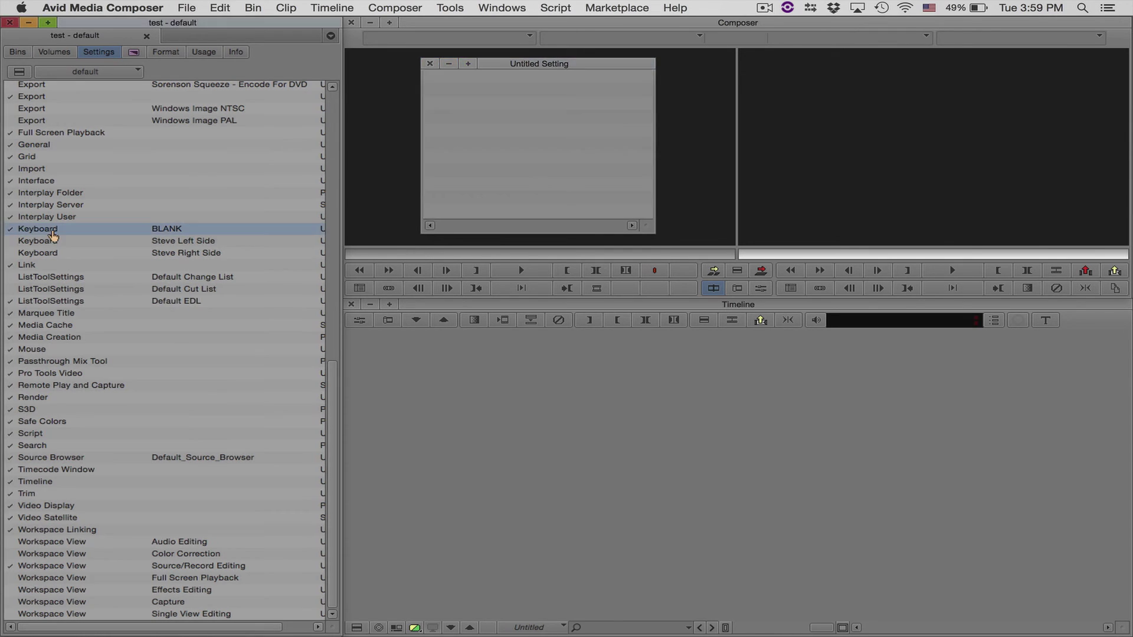
shift+click(53, 254)
drag(53, 254, 586, 101)
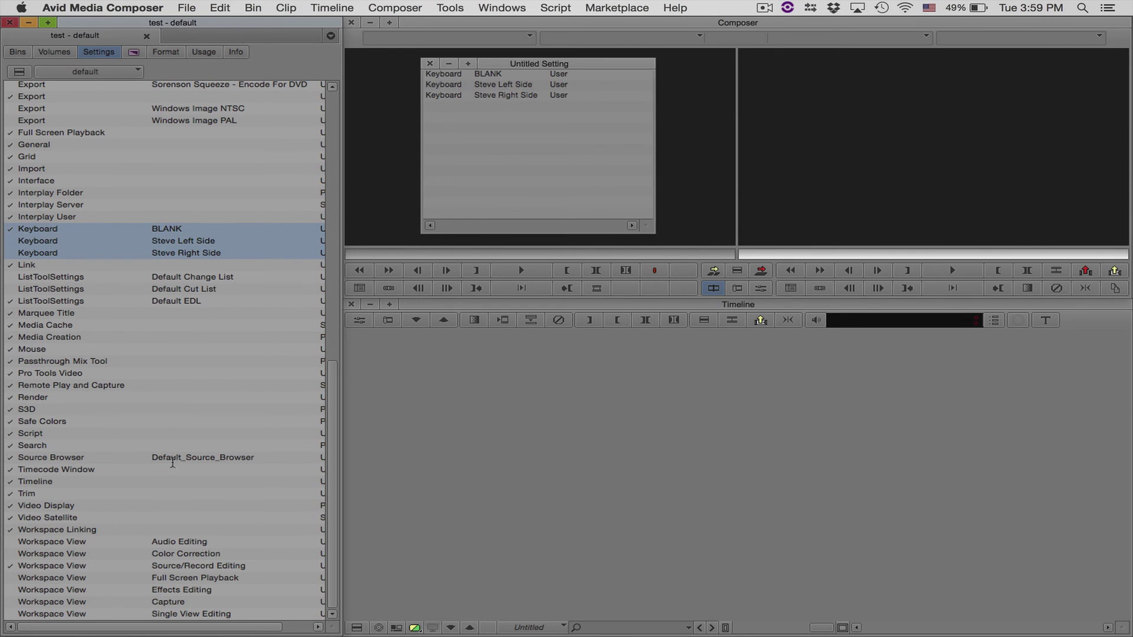
Step: Copy the Sorenson Squeeze export setting into the setting file and try to add all project settings at once
drag(328, 451, 335, 299)
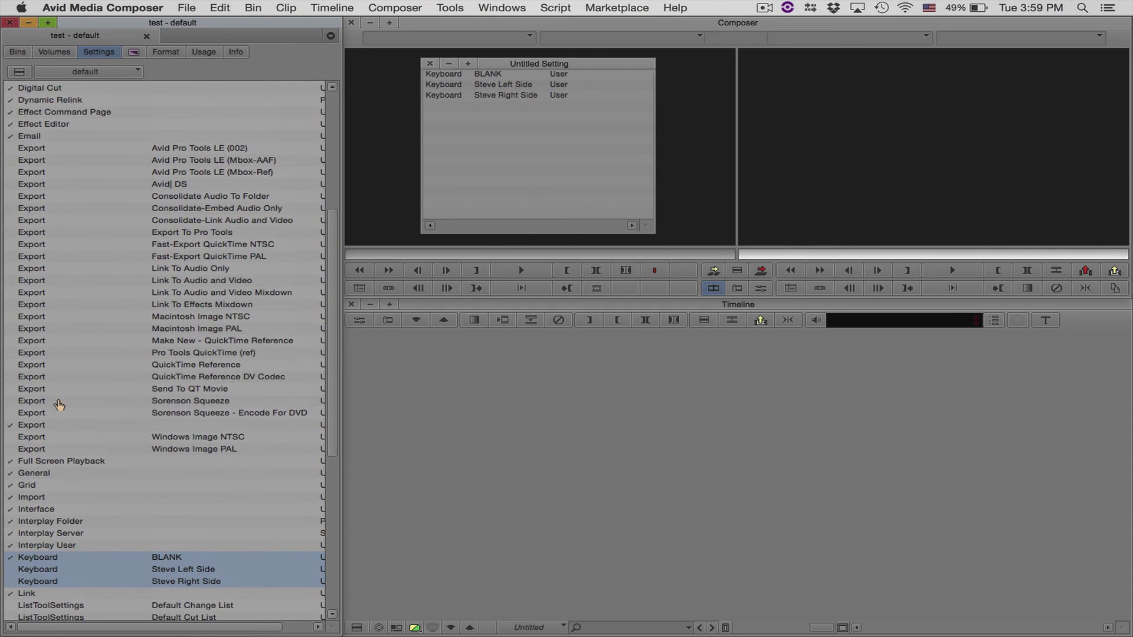
drag(40, 403, 486, 157)
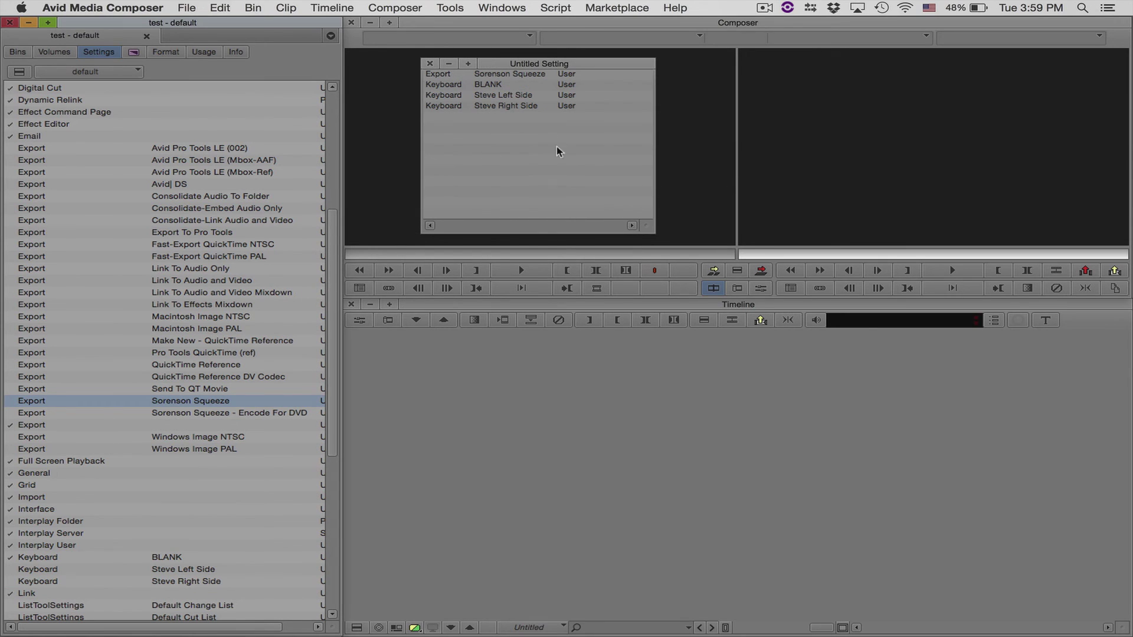
click(189, 216)
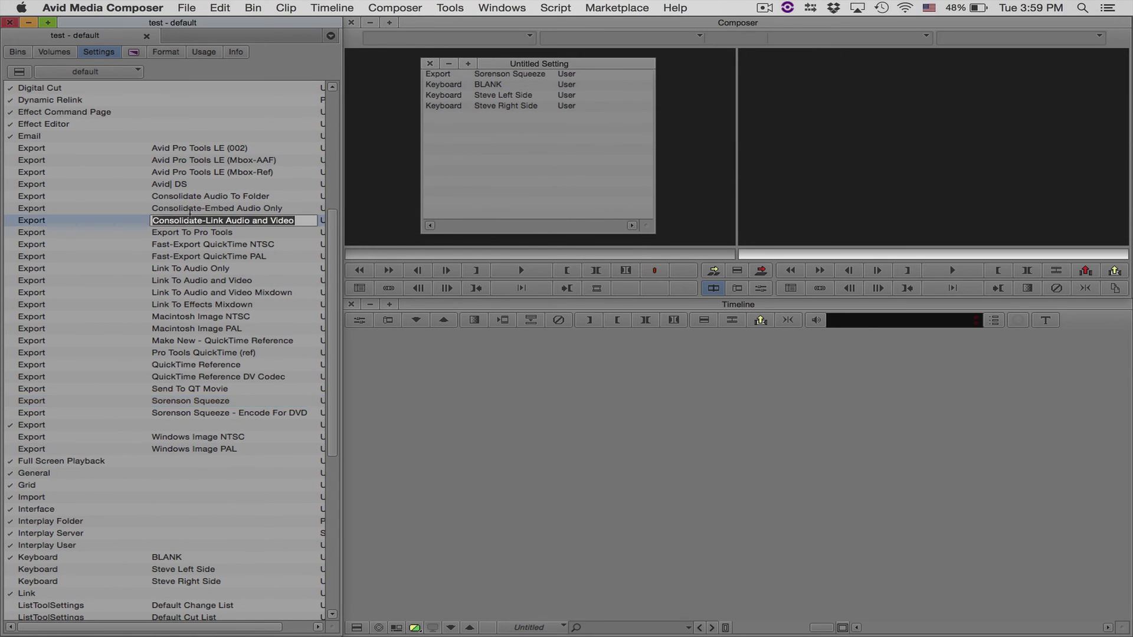
click(101, 174)
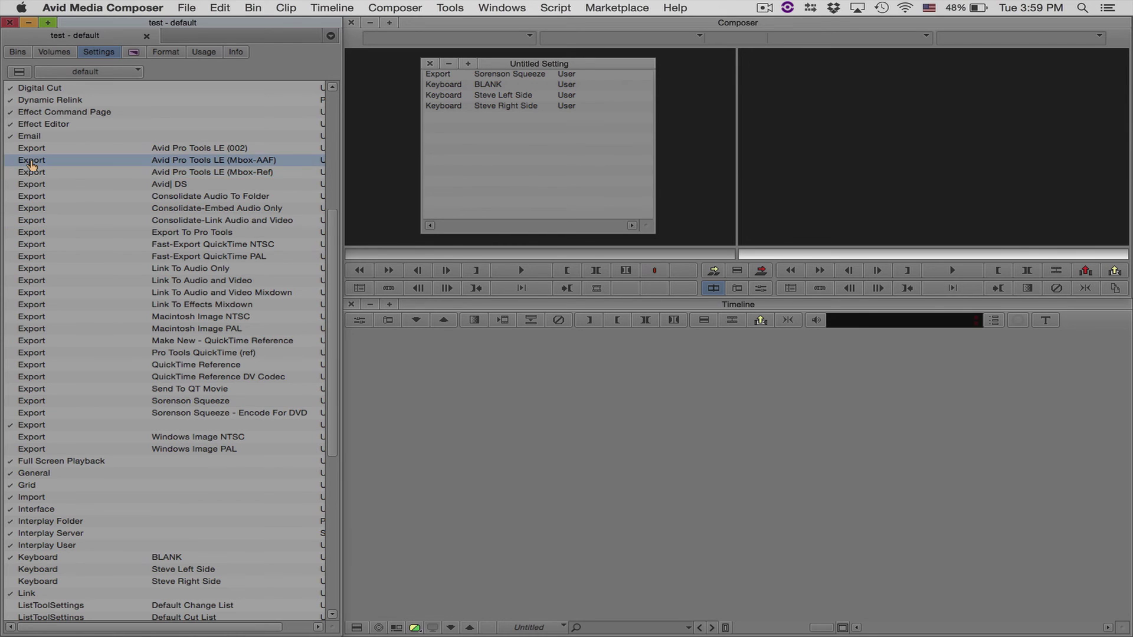
click(33, 164)
key(super+a)
drag(32, 165, 481, 140)
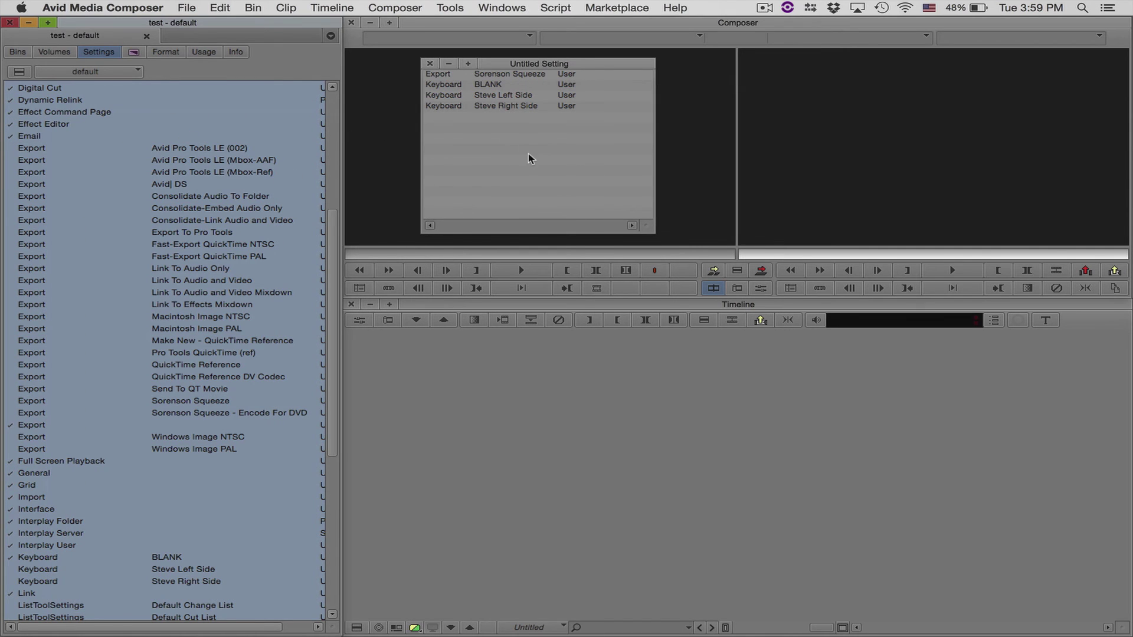
Step: Delete the Sorenson Squeeze export setting from the new setting file
click(508, 74)
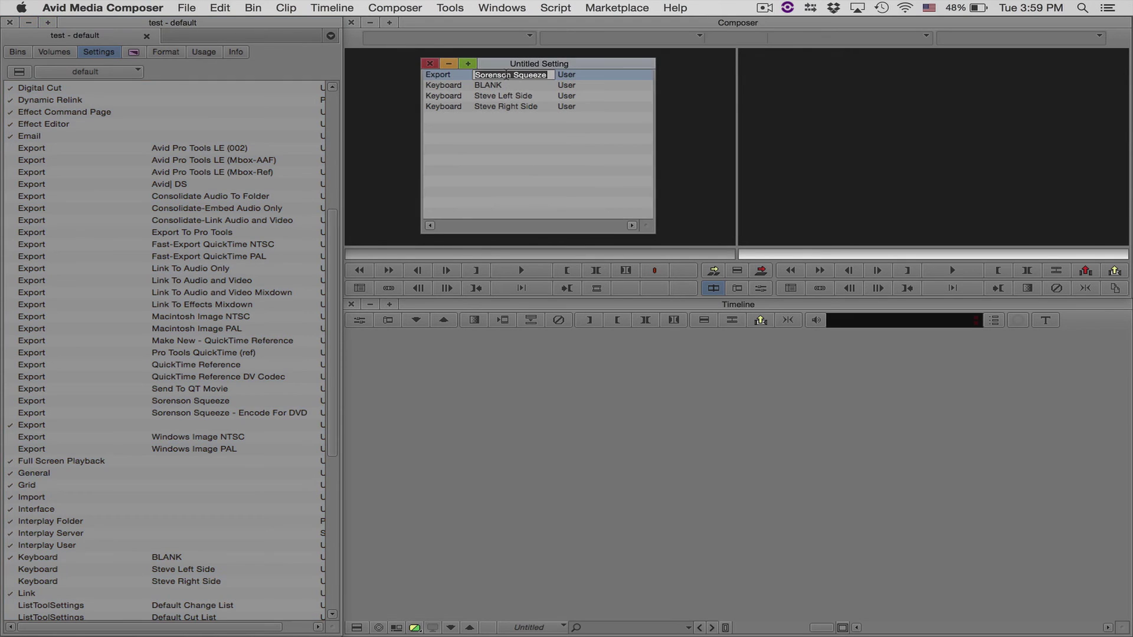
click(432, 76)
key(Delete)
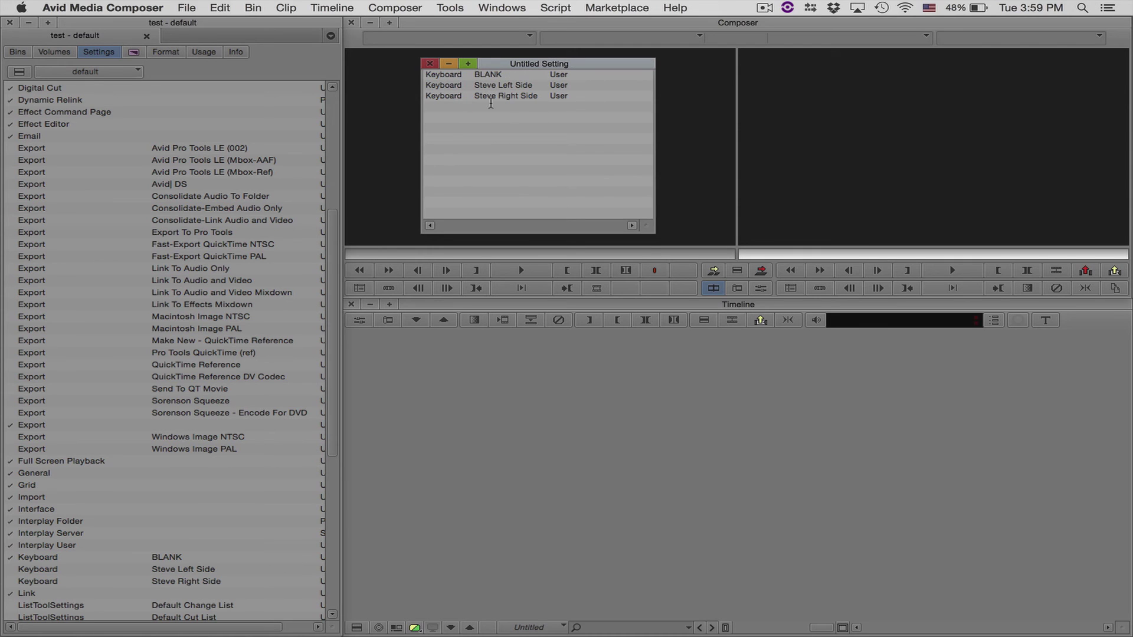
Step: Close the new setting file and save it in the Settings folder as StevesKeys.xml
click(430, 63)
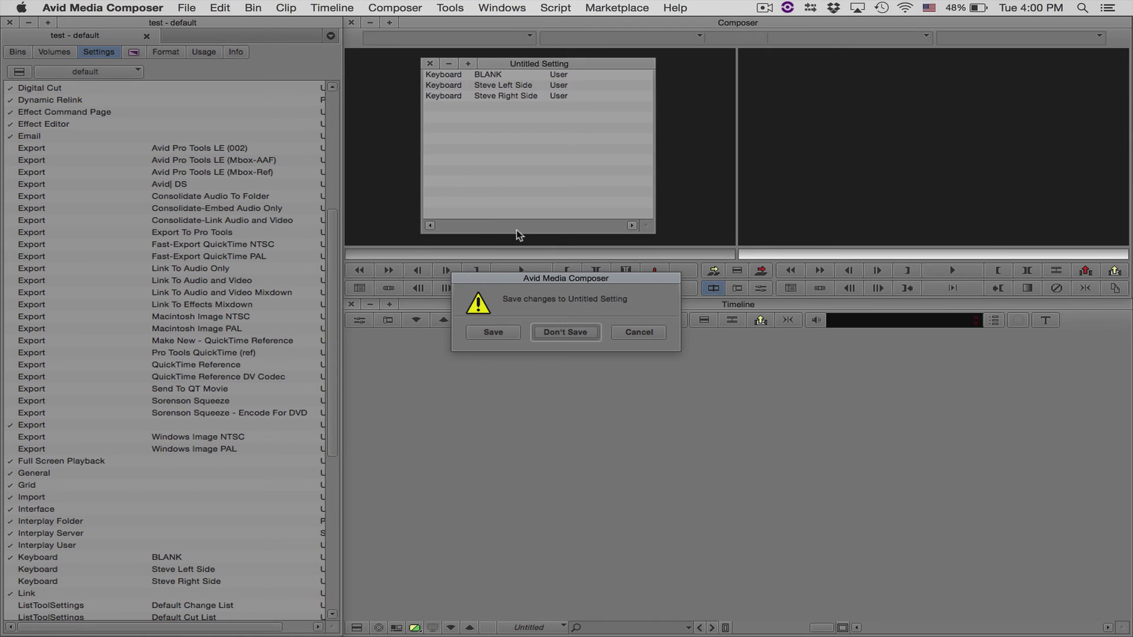
click(493, 333)
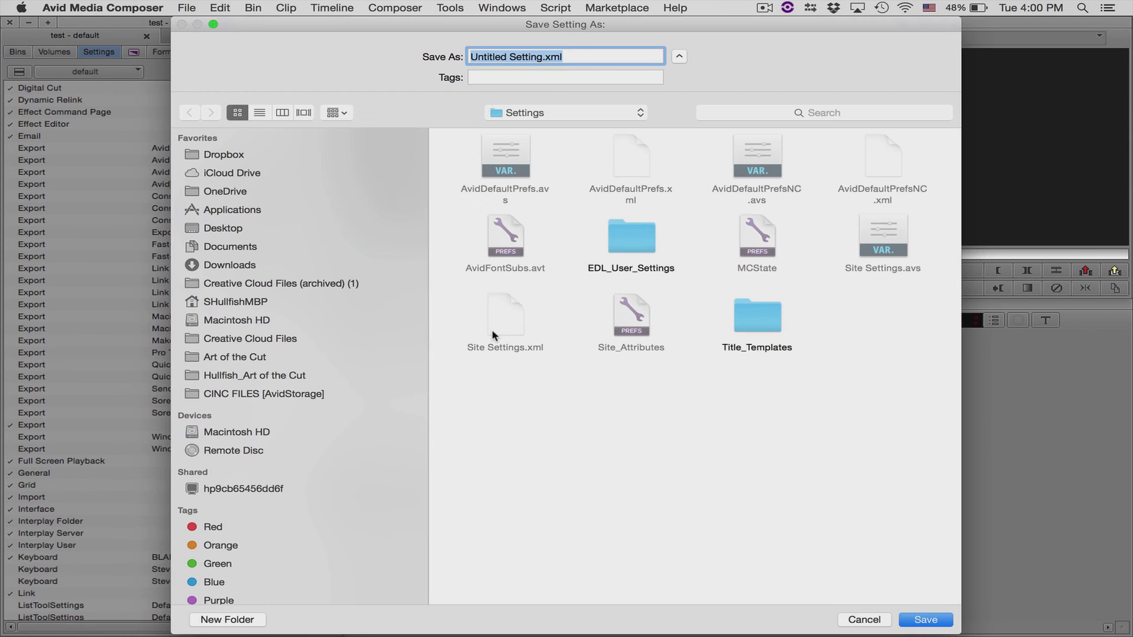
click(542, 57)
drag(542, 57, 446, 59)
text(Steves)
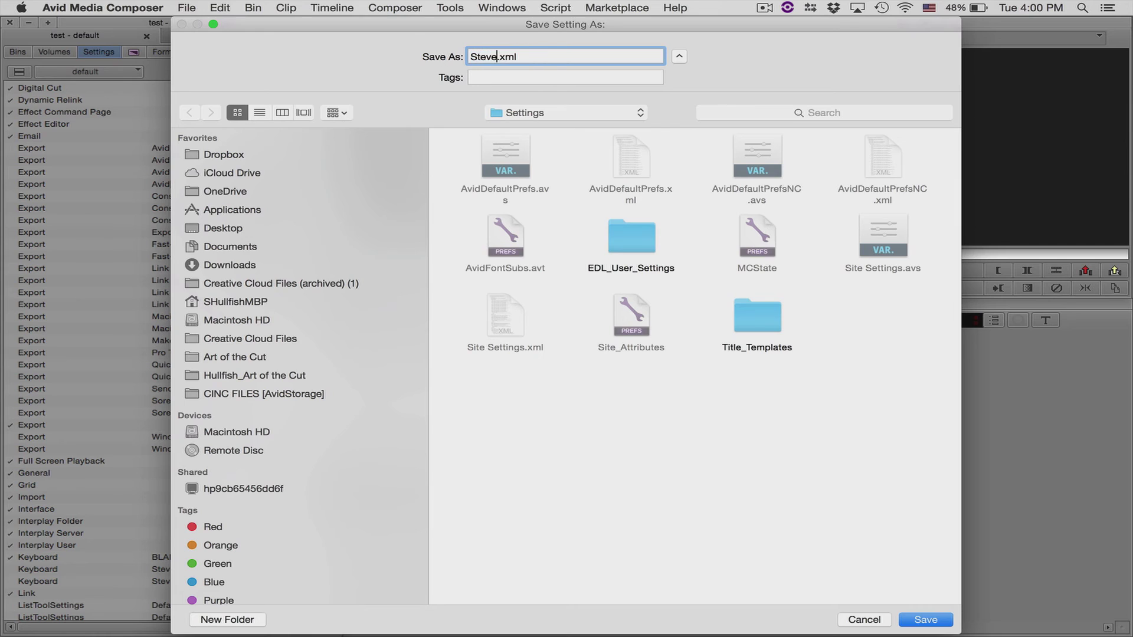
text(ke)
key(BackSpace)
key(BackSpace)
text(Keys)
click(921, 622)
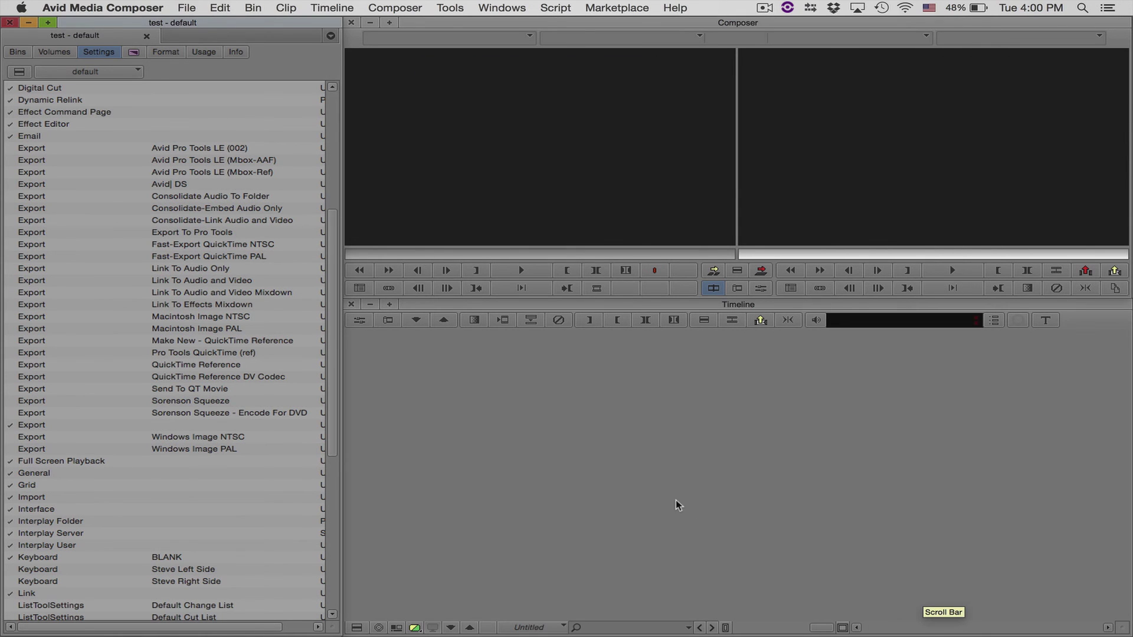
Step: Switch to the user profile listed between default and New Default
click(93, 74)
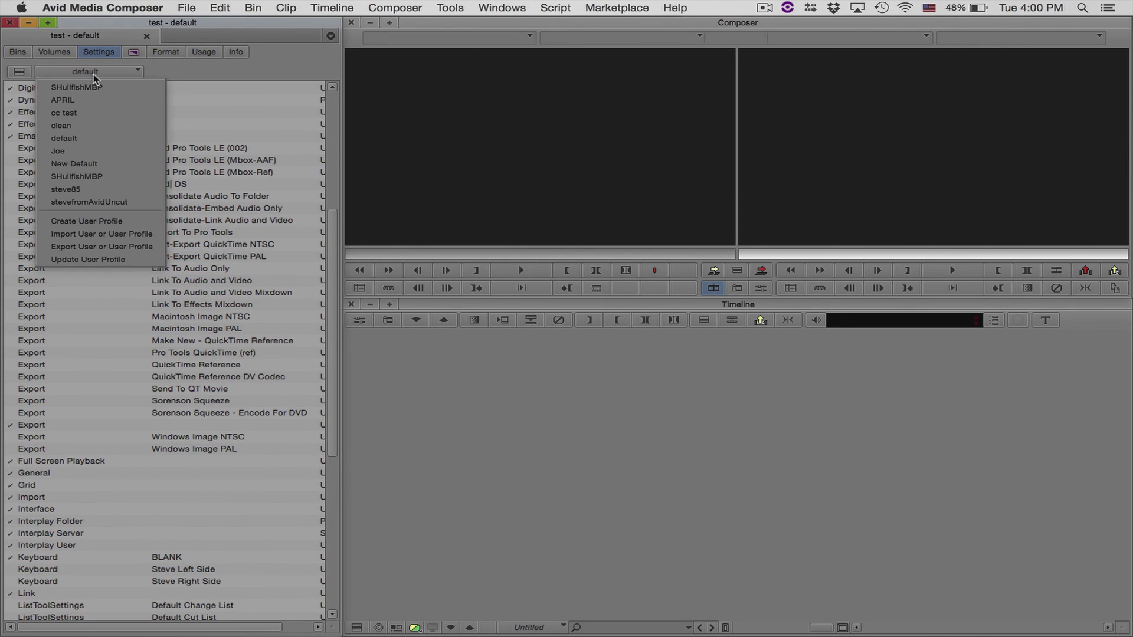
click(89, 151)
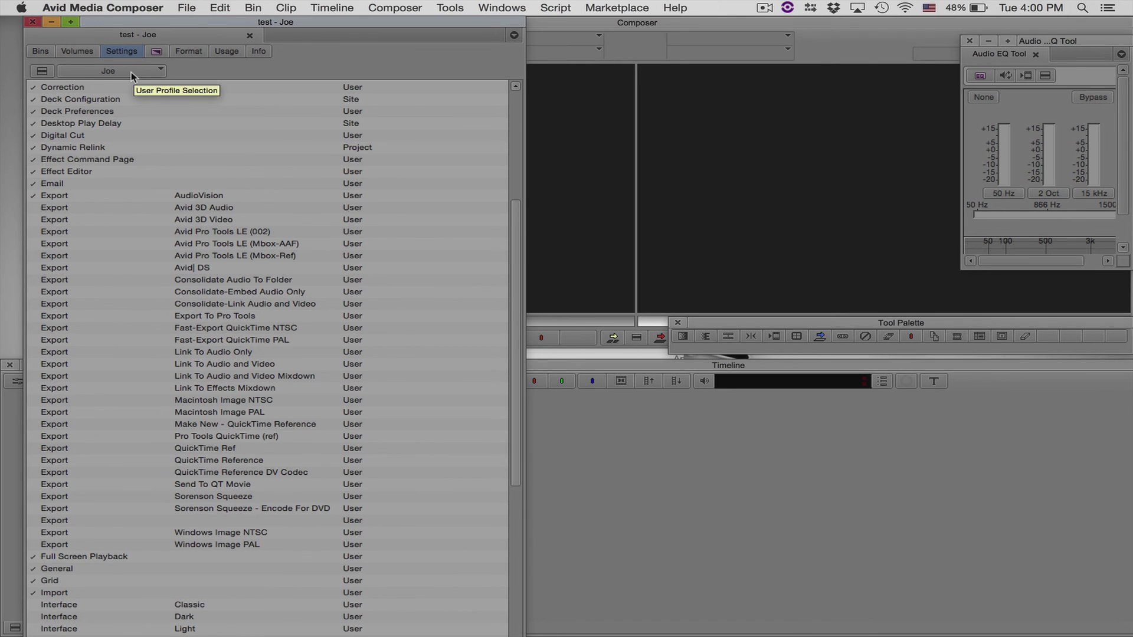
Step: Examine this profile's MC English (United States) and unnamed keyboard layouts, and close both keyboard maps
scroll(158, 385, down, 12)
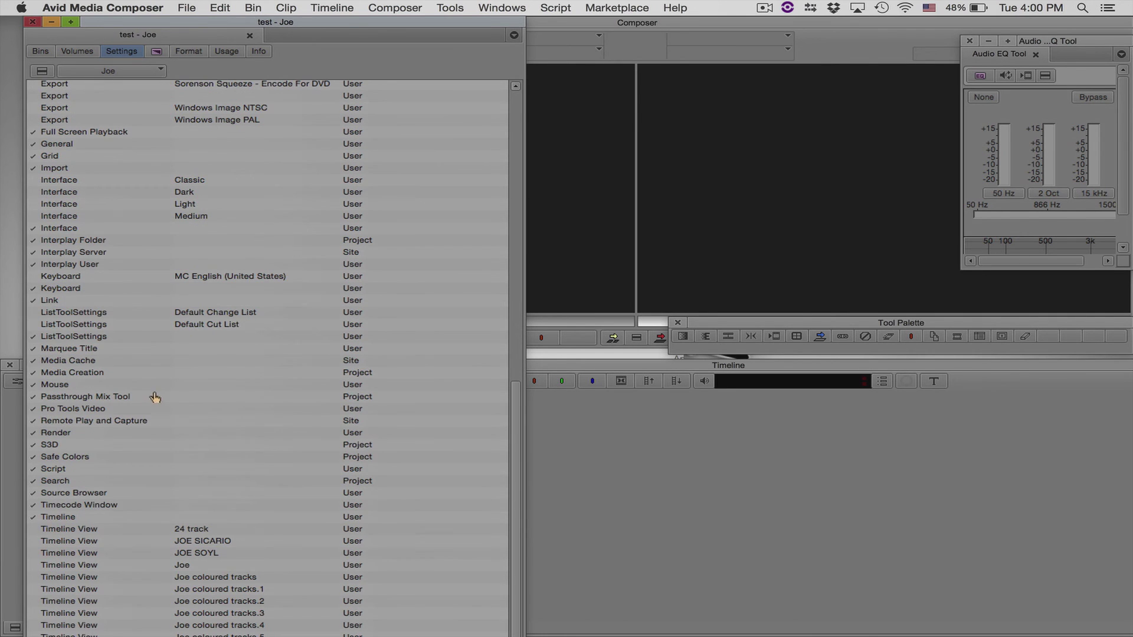
click(77, 277)
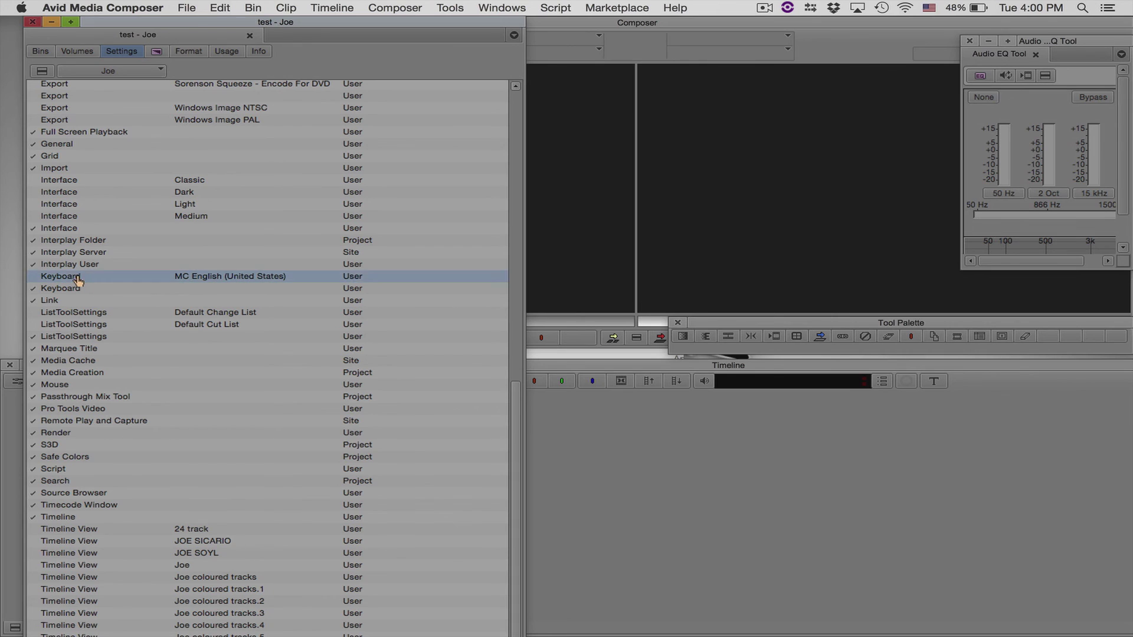
double_click(78, 277)
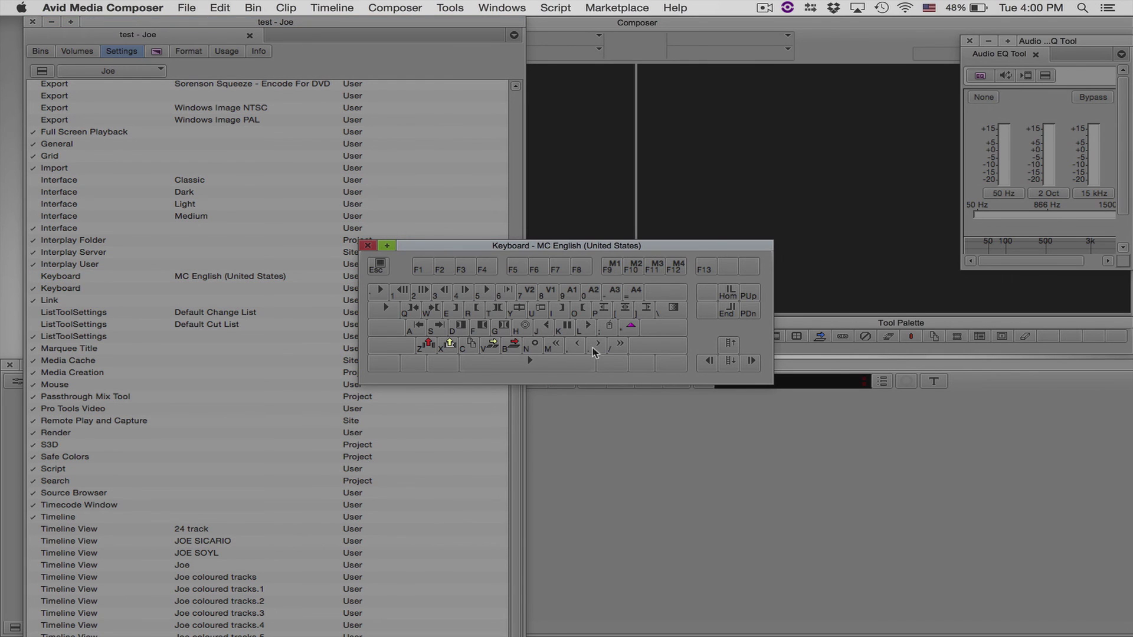
double_click(80, 289)
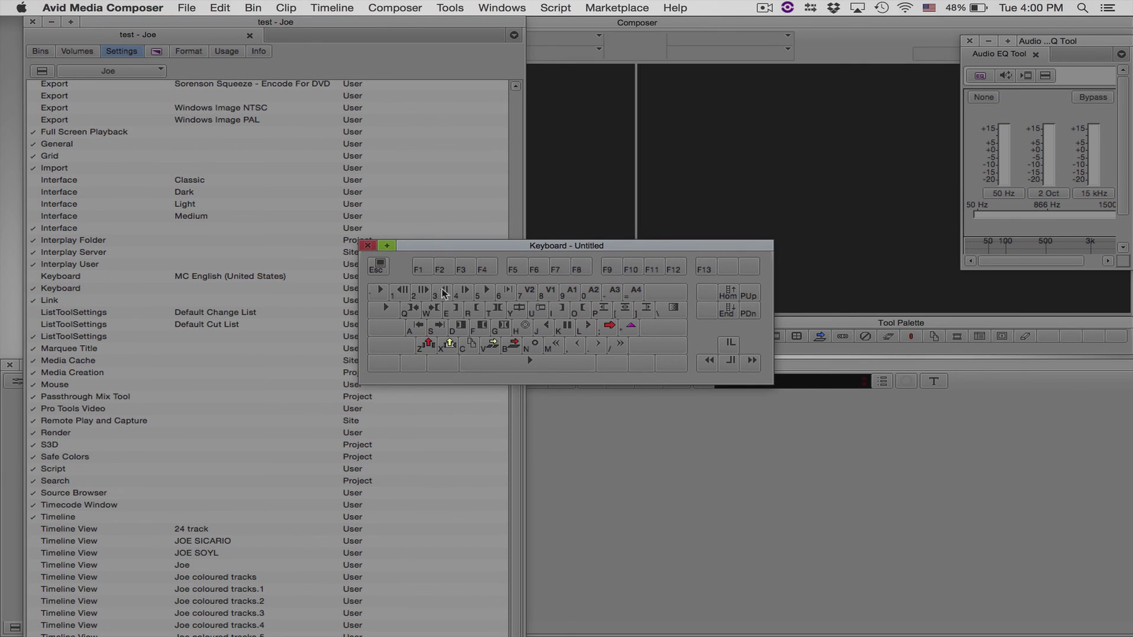
click(368, 245)
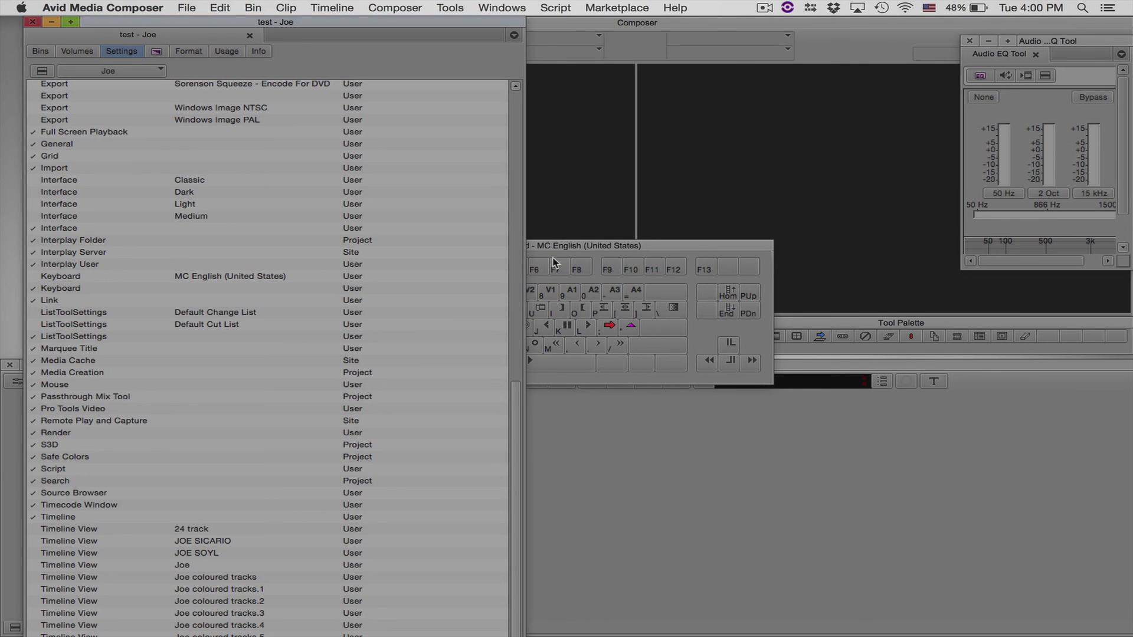
click(558, 244)
click(367, 246)
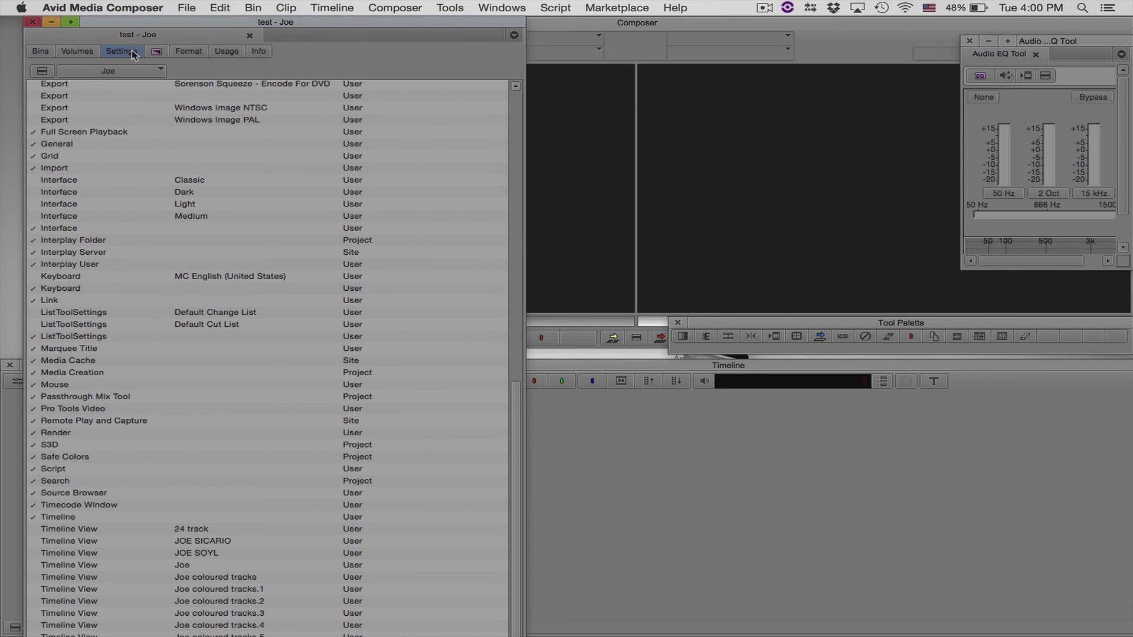
Step: Open the StevesKeys.xml setting file from the Settings folder
click(188, 9)
click(200, 38)
click(190, 9)
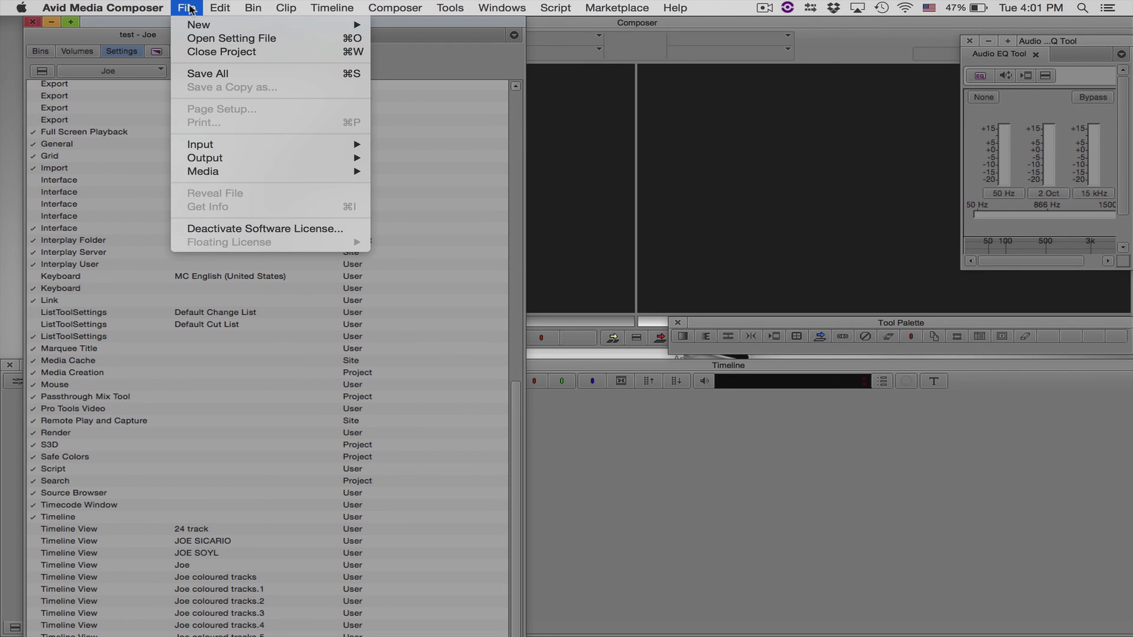
click(197, 37)
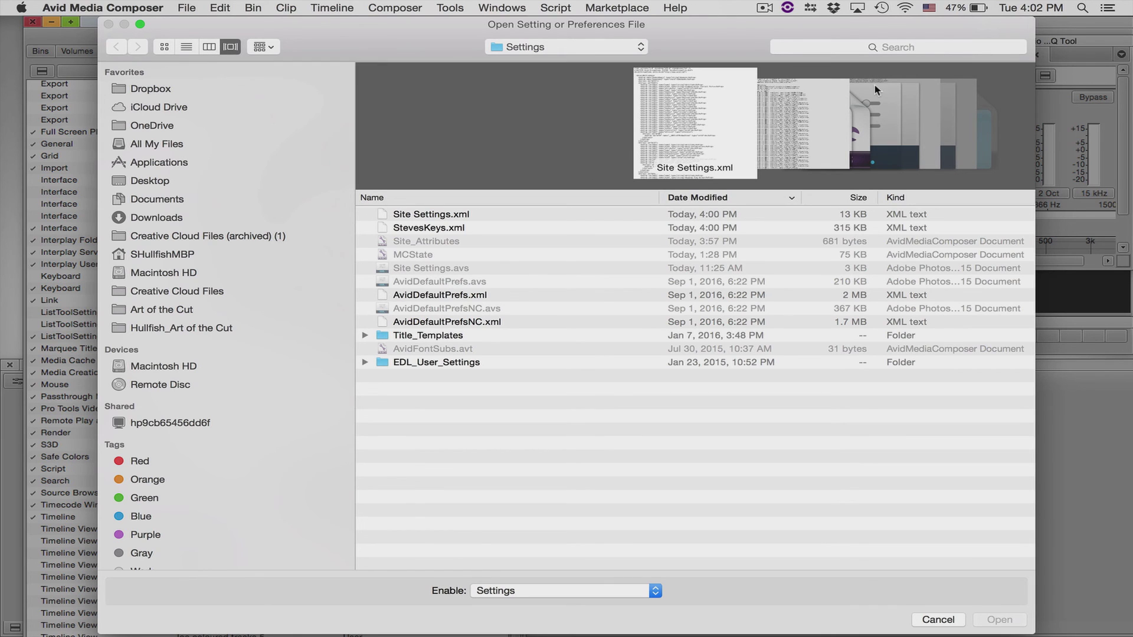
click(505, 228)
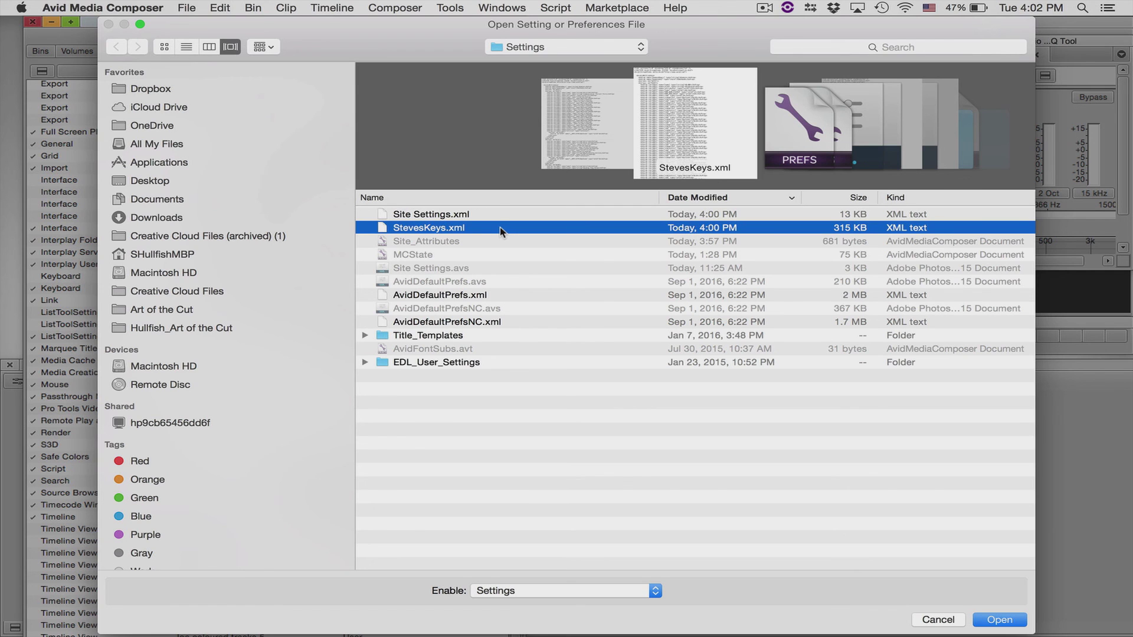
click(997, 619)
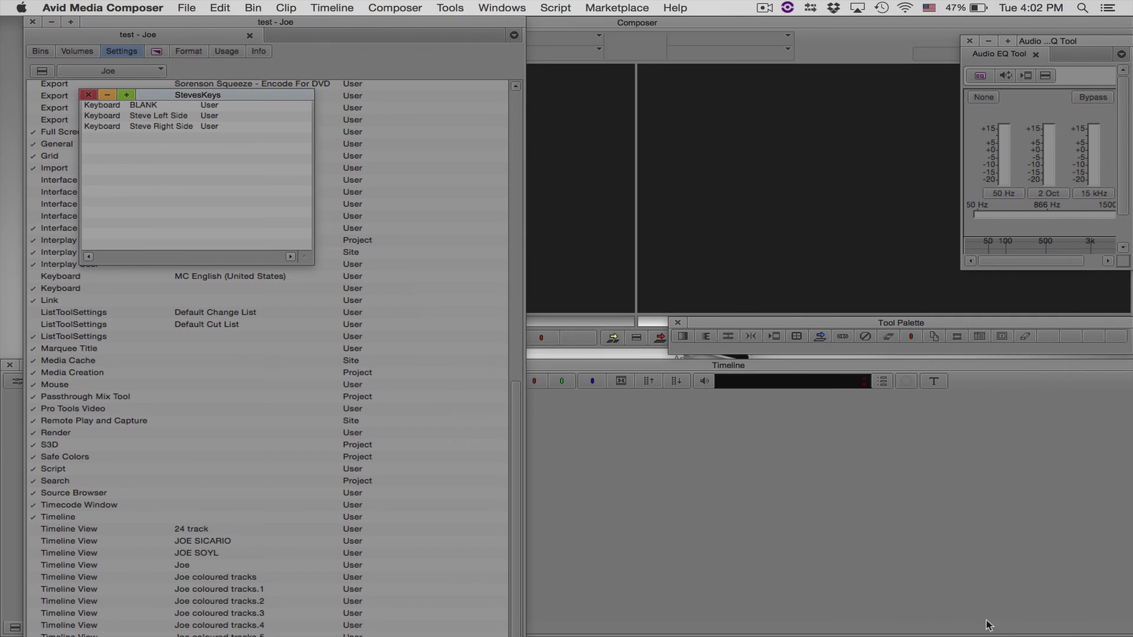
Step: Copy the Steve Left Side and Steve Right Side keyboard settings from StevesKeys into this profile, adding them to the current settings
drag(286, 96, 756, 98)
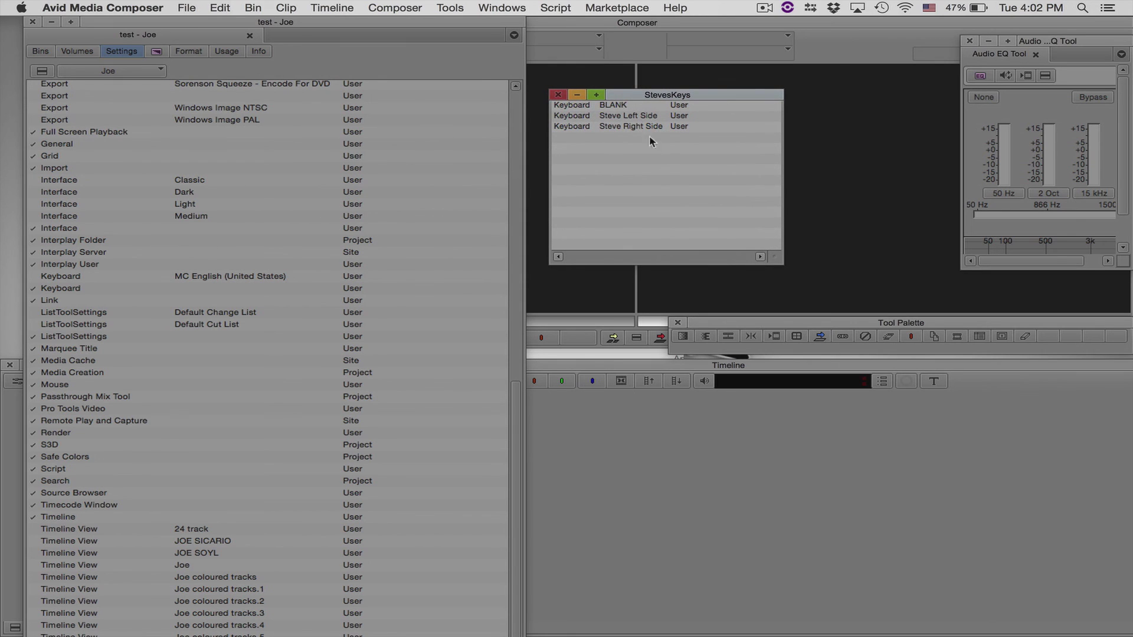
click(583, 117)
shift+click(583, 128)
drag(563, 131, 126, 267)
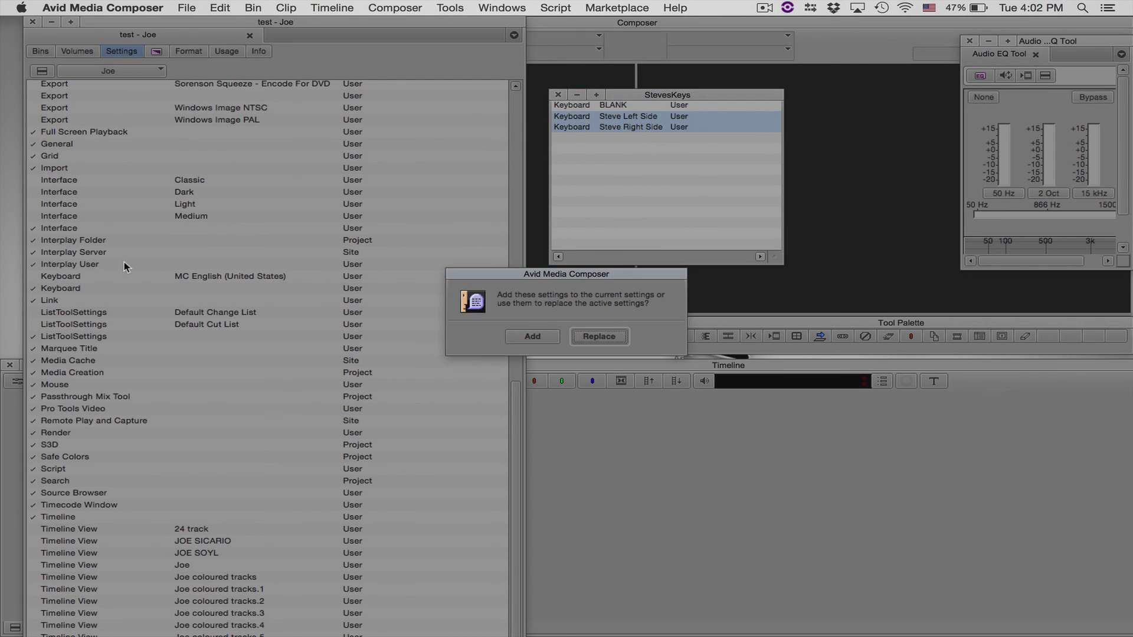
click(534, 337)
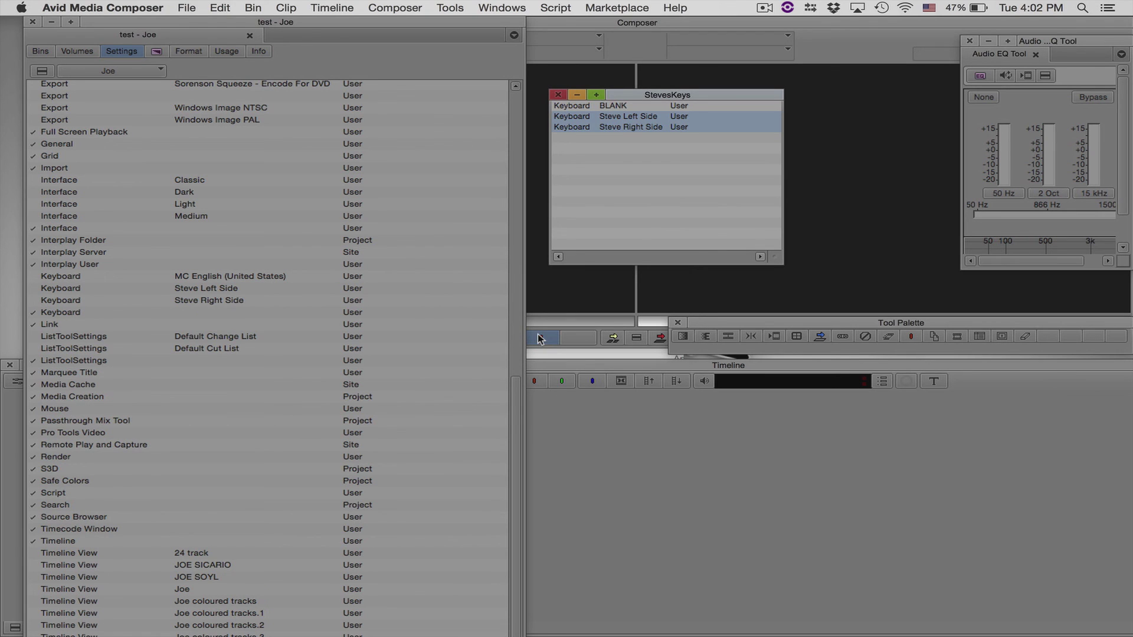
Step: Examine the profile's added Steve Left Side and Steve Right Side keyboard layouts, and close the keyboard map
click(90, 398)
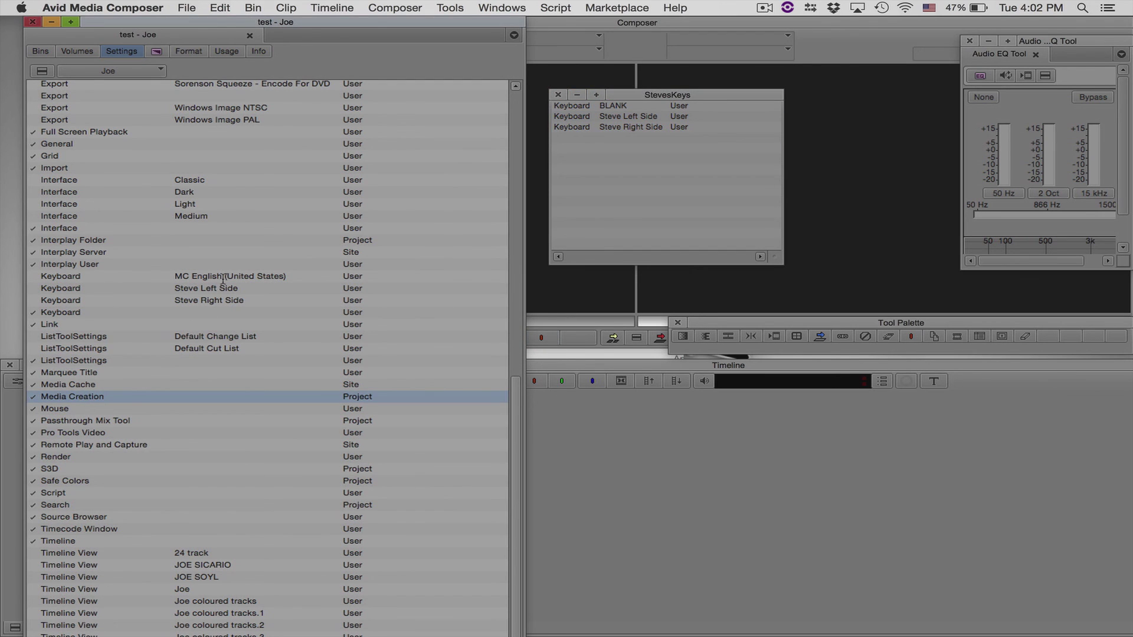
click(61, 288)
double_click(61, 288)
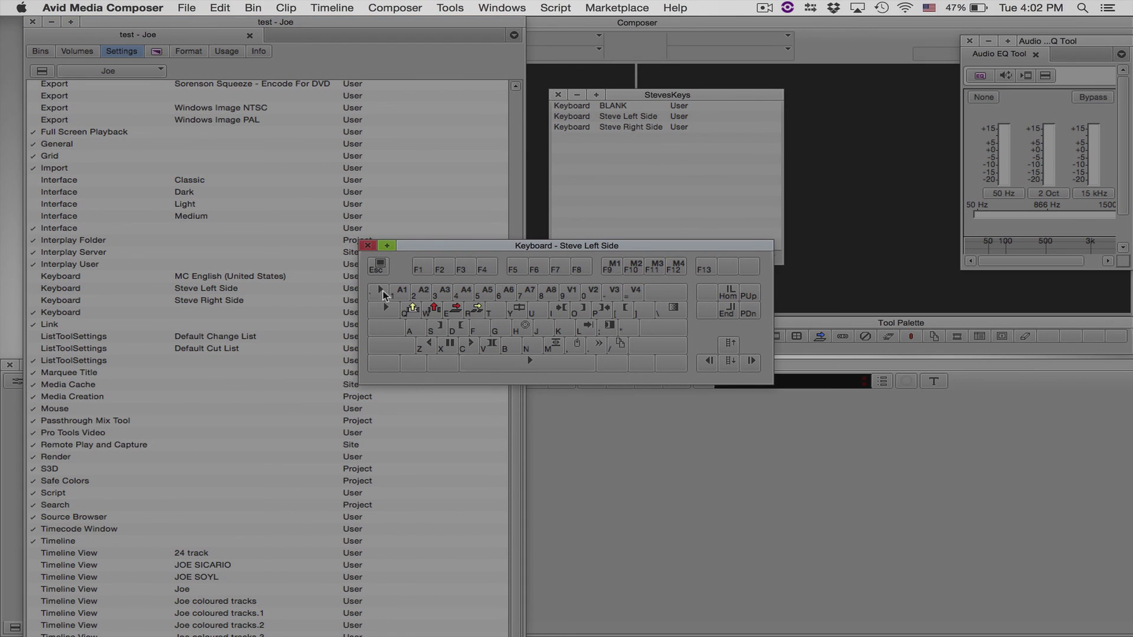
double_click(209, 300)
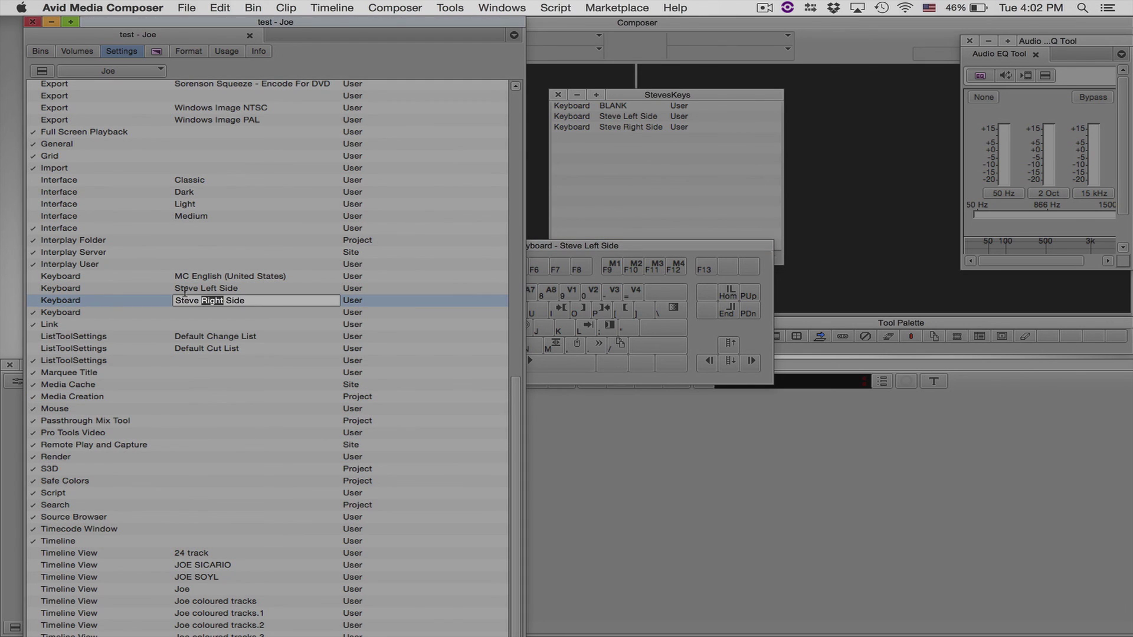
double_click(79, 298)
click(364, 248)
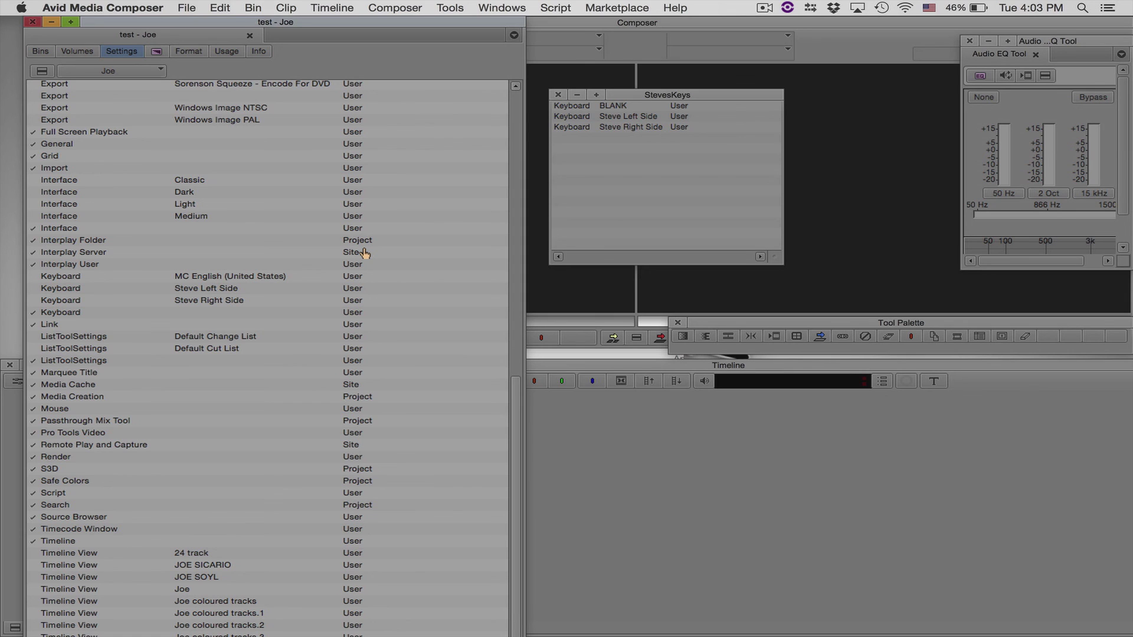
Step: Open the Steve Left Side keyboard layout directly from the StevesKeys setting file
double_click(577, 118)
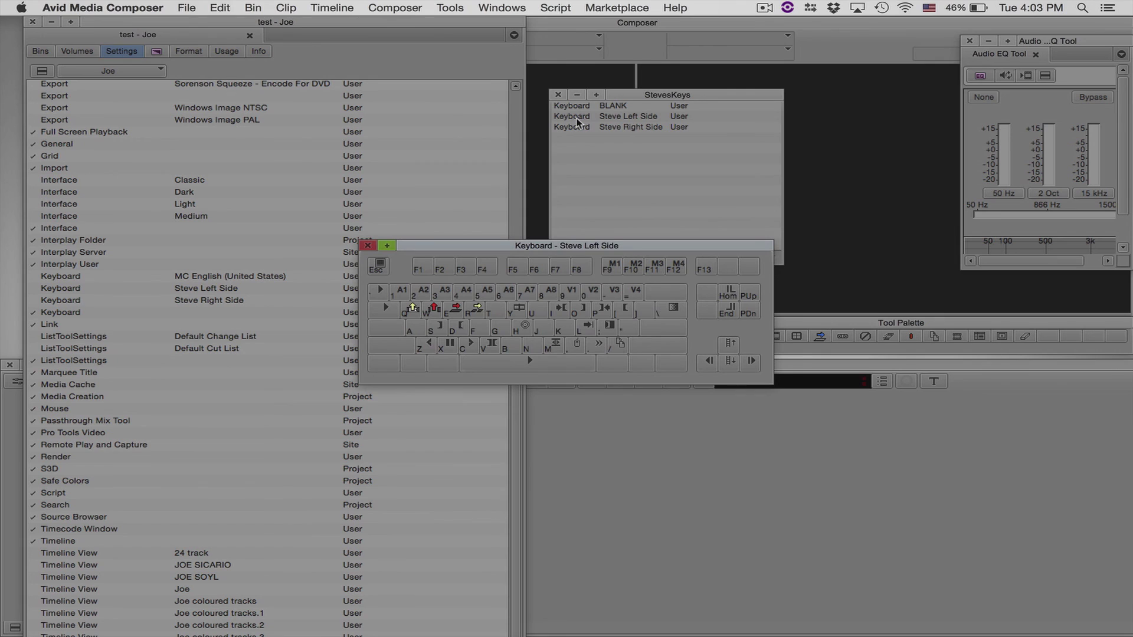